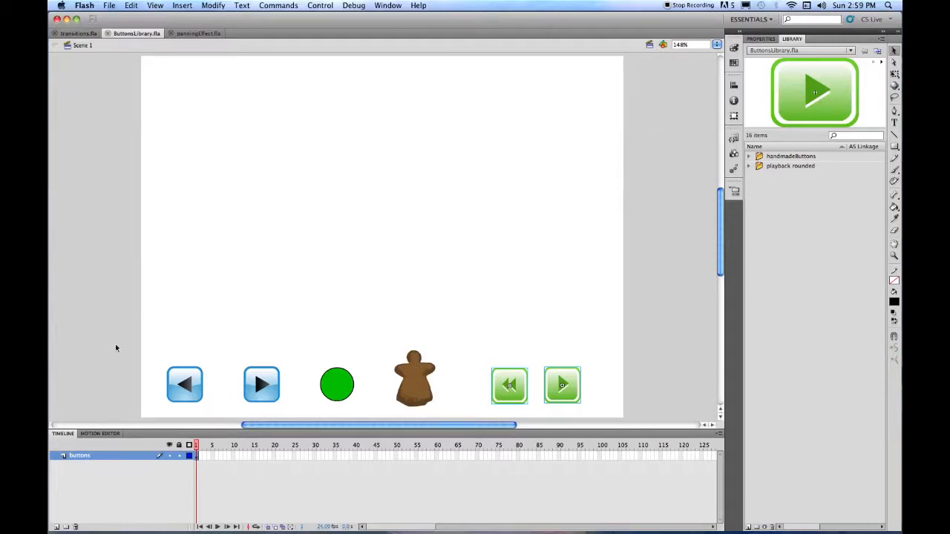
# - Delete the blue arrow buttons, green circle and two green buttons, then move the gingerbread figure right
pyautogui.moveTo(132, 342); pyautogui.dragTo(362, 417)
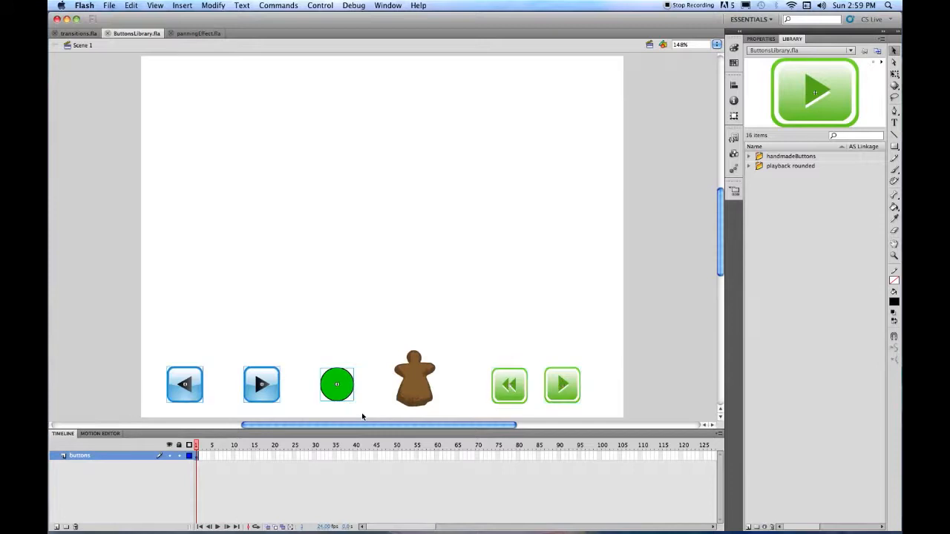
pyautogui.press('BackSpace')
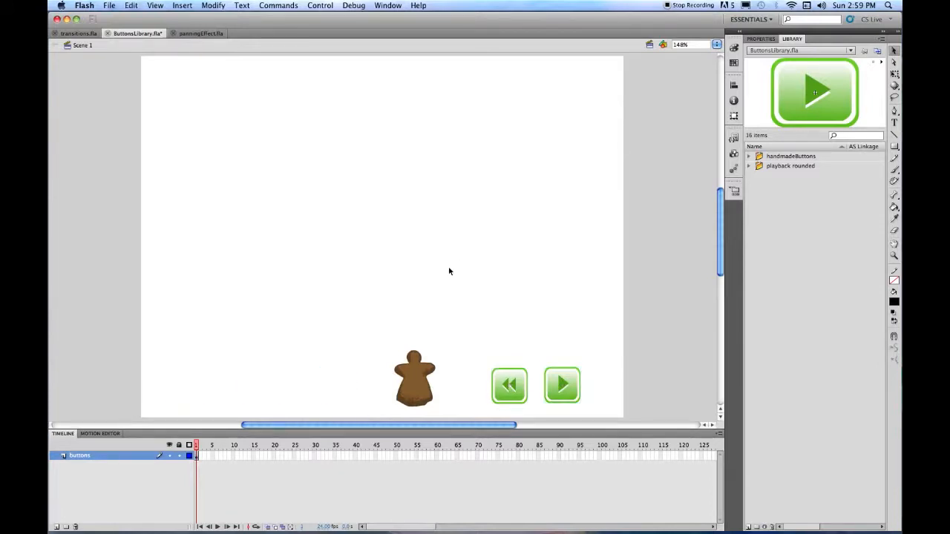
pyautogui.moveTo(458, 300); pyautogui.dragTo(599, 420)
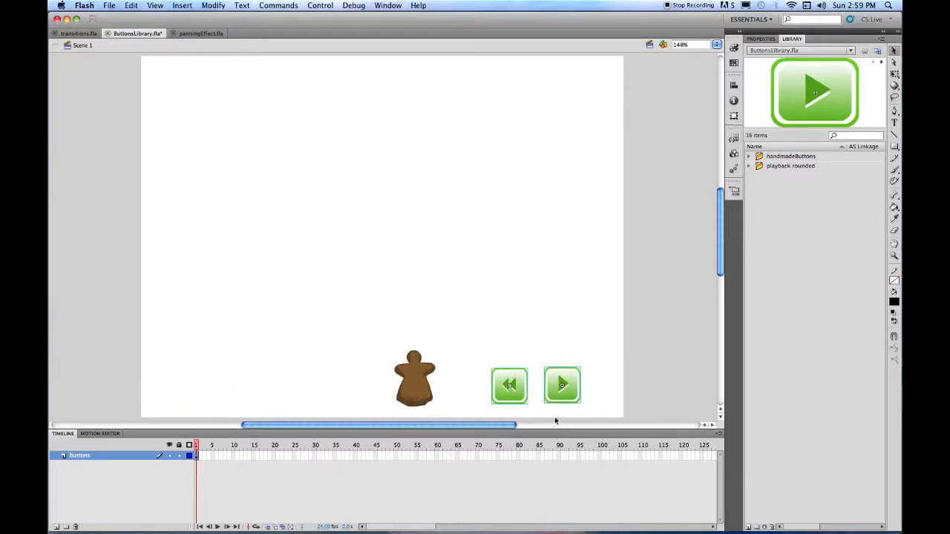
pyautogui.press('BackSpace')
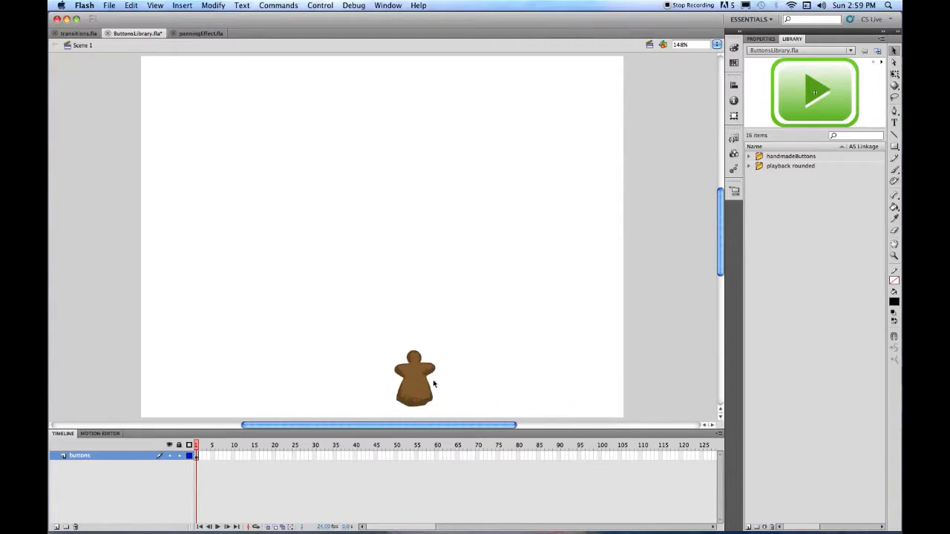
pyautogui.moveTo(423, 387); pyautogui.dragTo(586, 389)
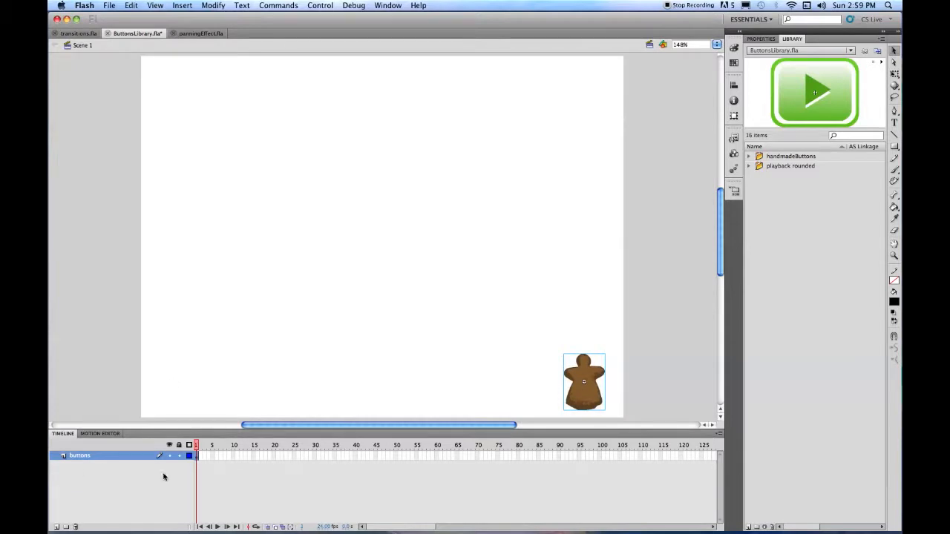
# - Add a new layer above buttons and name it 'text'
pyautogui.click(57, 527)
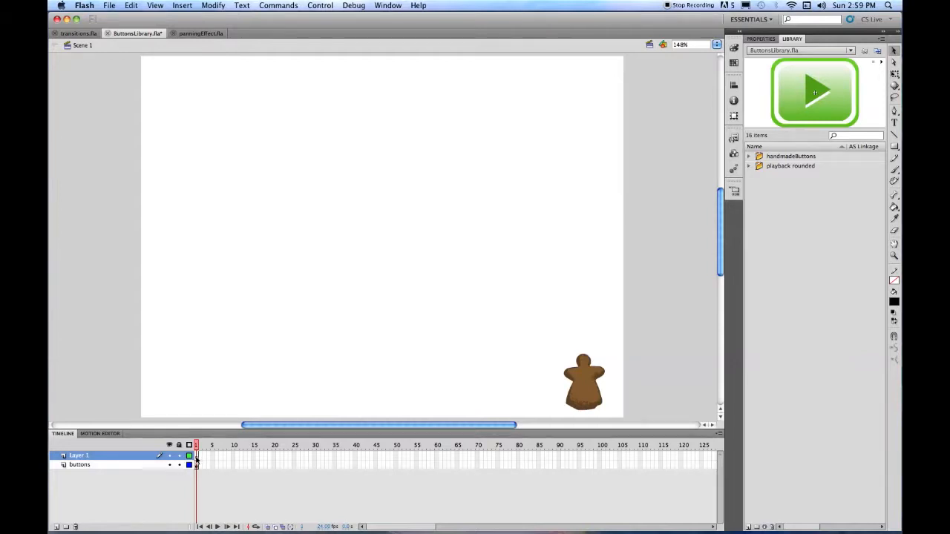
pyautogui.doubleClick(80, 456)
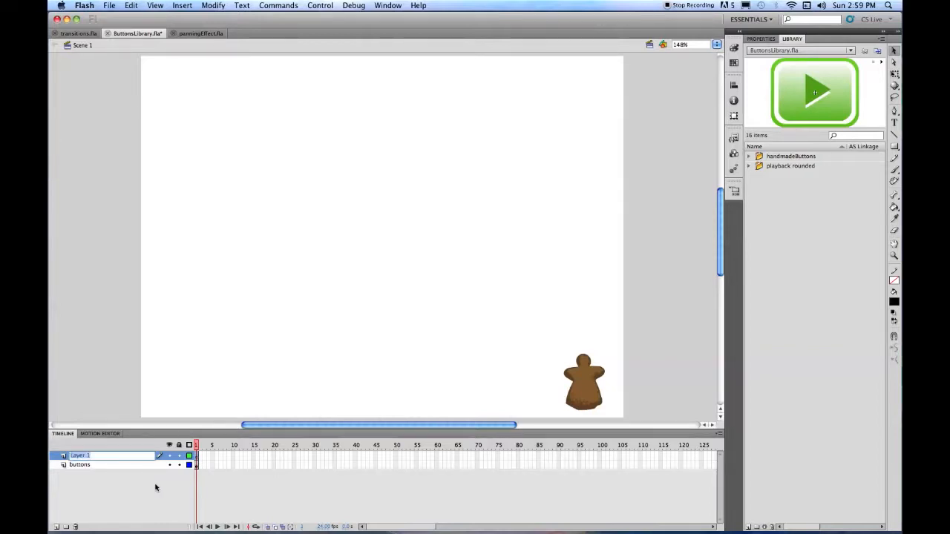
pyautogui.write('text')
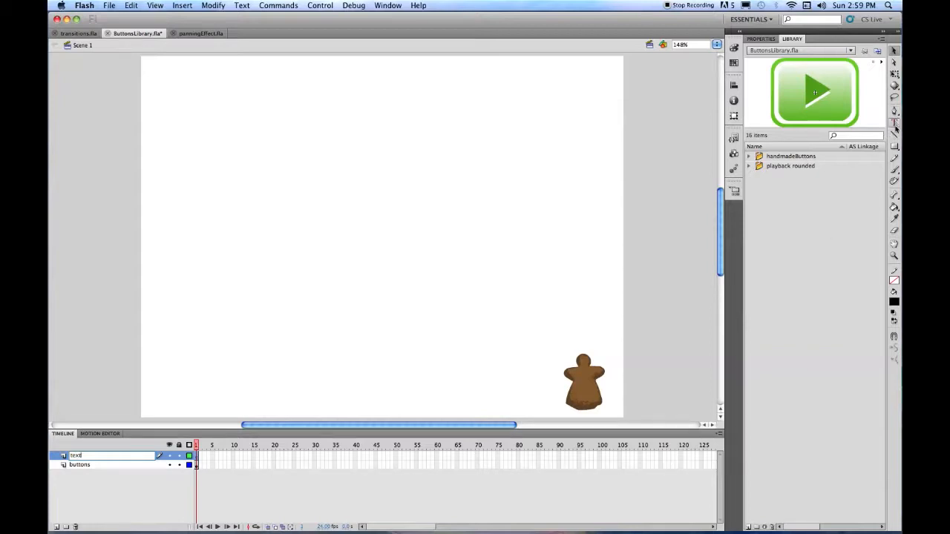
# - Lock the buttons layer and draw a text box above the gingerbread figure
pyautogui.click(894, 123)
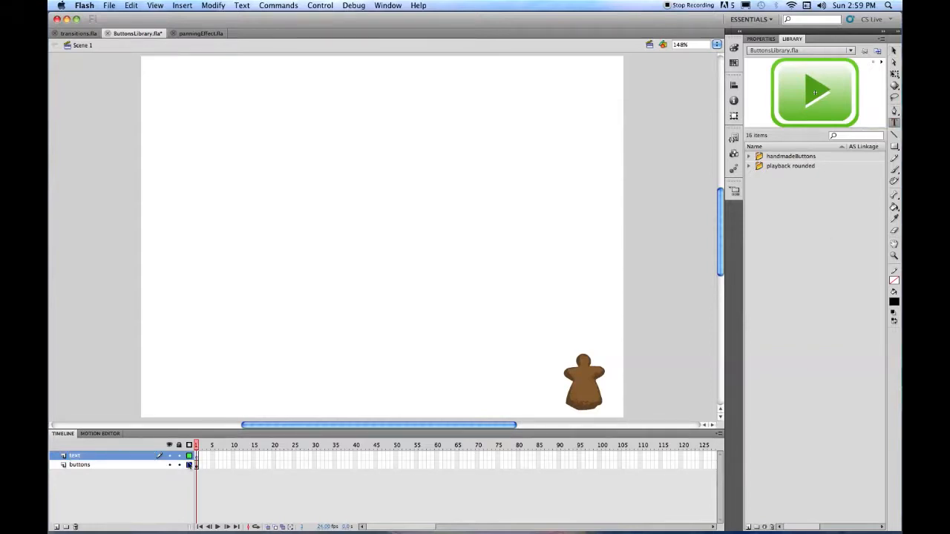
pyautogui.click(178, 464)
pyautogui.moveTo(573, 335); pyautogui.dragTo(582, 396)
# - Set the text to 12 pt Minion Pro in the Medium style
pyautogui.click(762, 39)
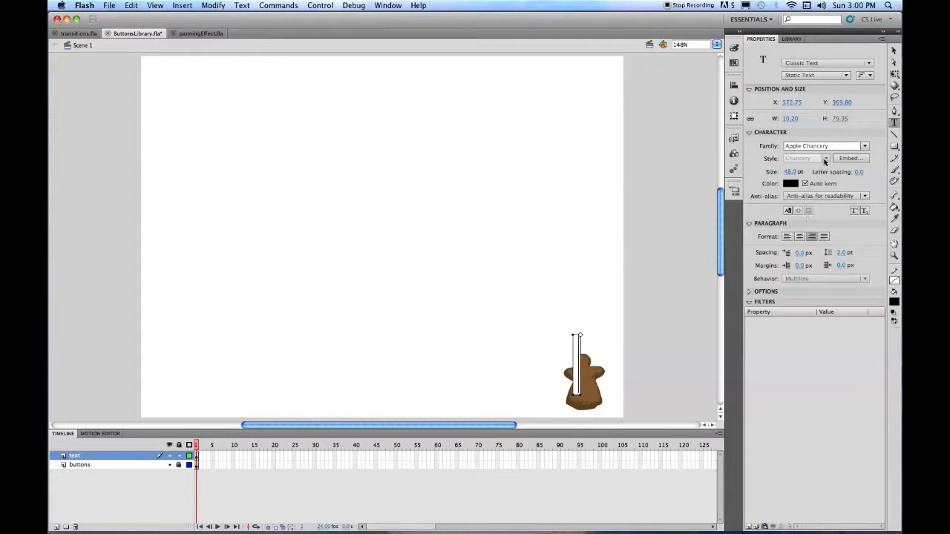
pyautogui.click(788, 171)
pyautogui.write('12')
pyautogui.click(866, 146)
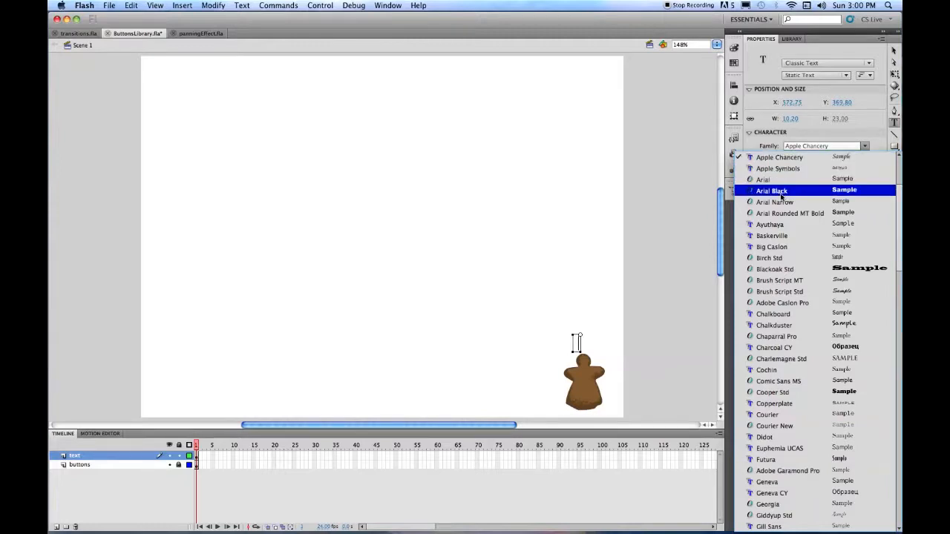
pyautogui.scroll(-10, 846, 356)
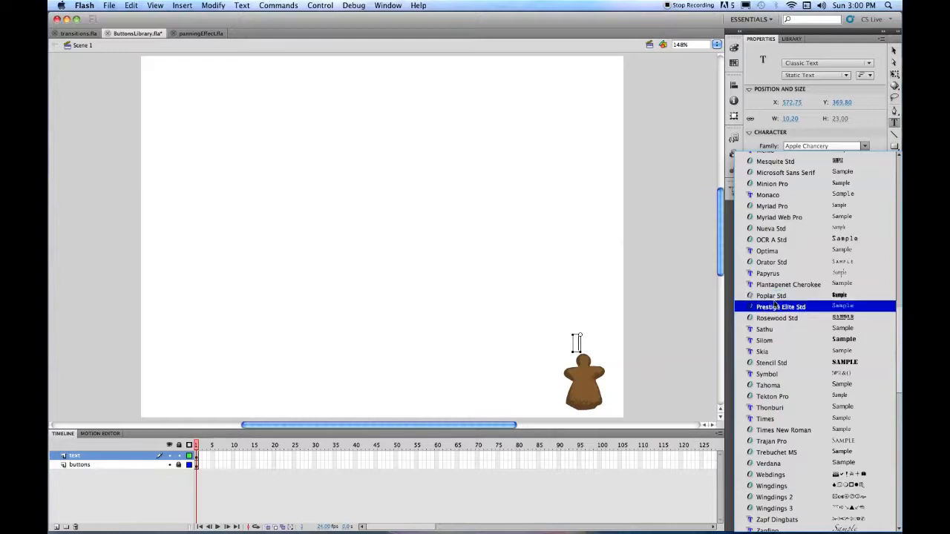
pyautogui.click(775, 185)
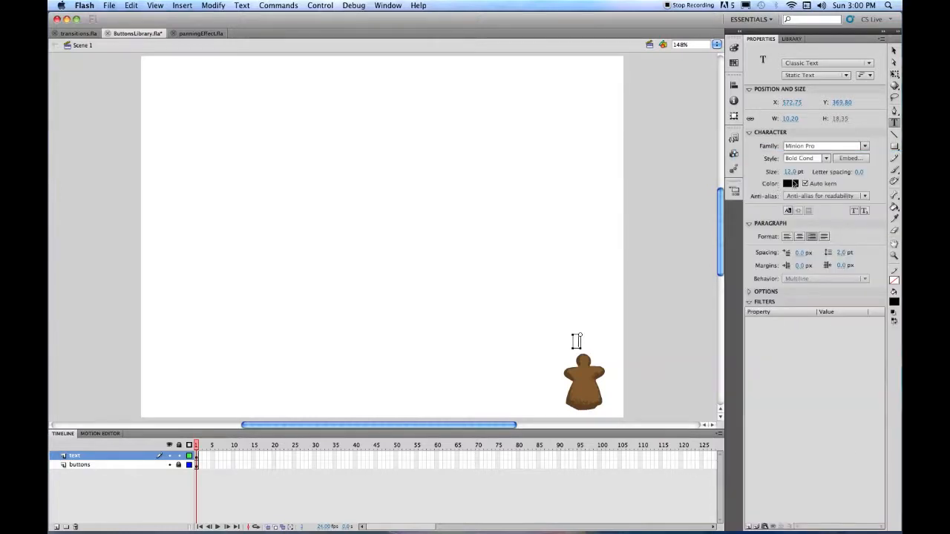
pyautogui.click(826, 158)
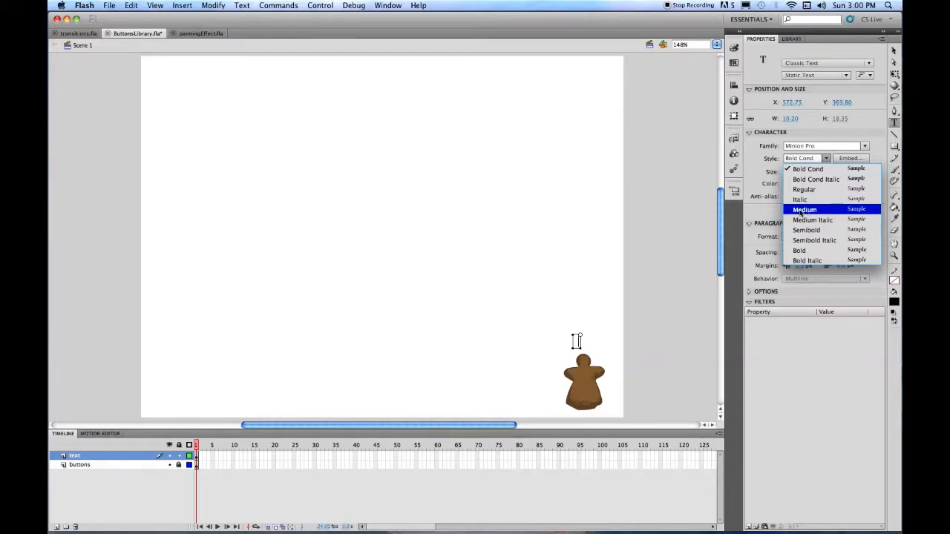
pyautogui.click(803, 210)
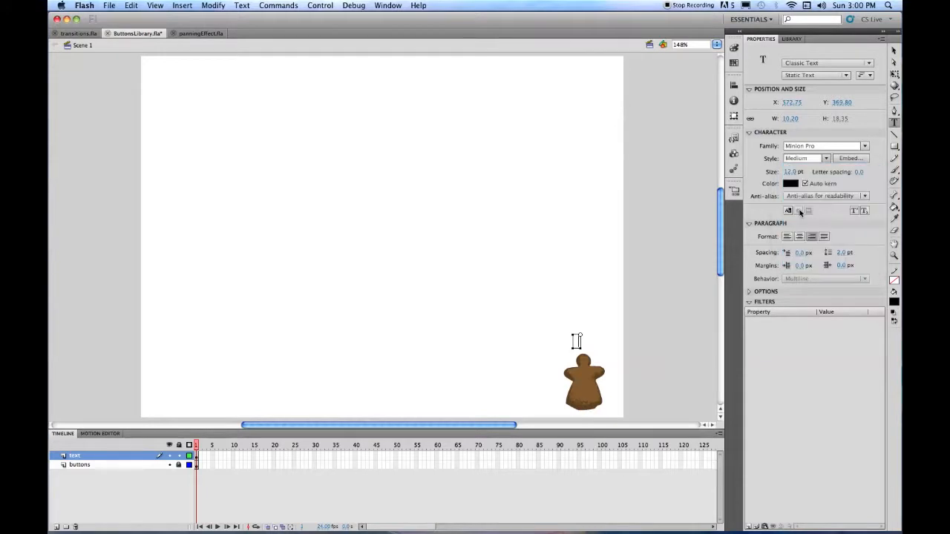
# - Make the text colour white and type 'Play'
pyautogui.click(791, 184)
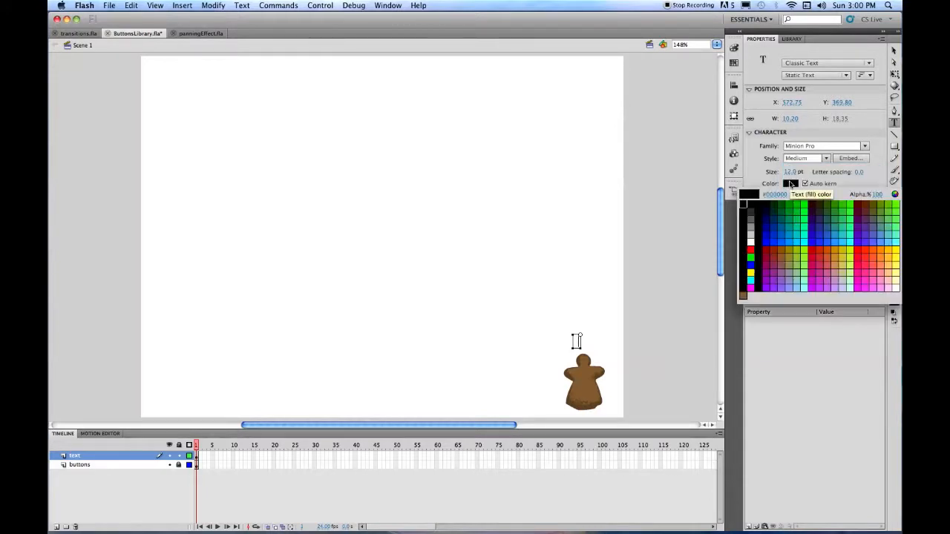
pyautogui.click(749, 240)
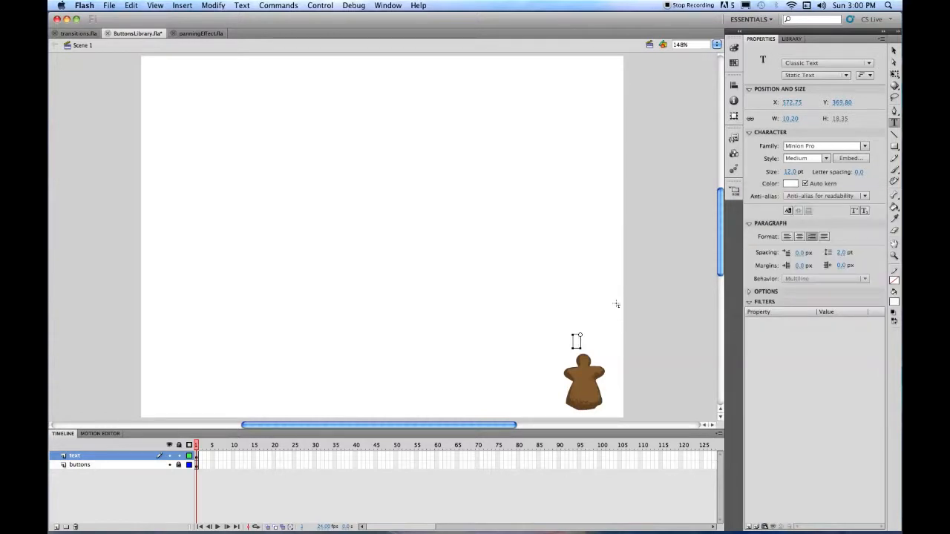
pyautogui.write('Play')
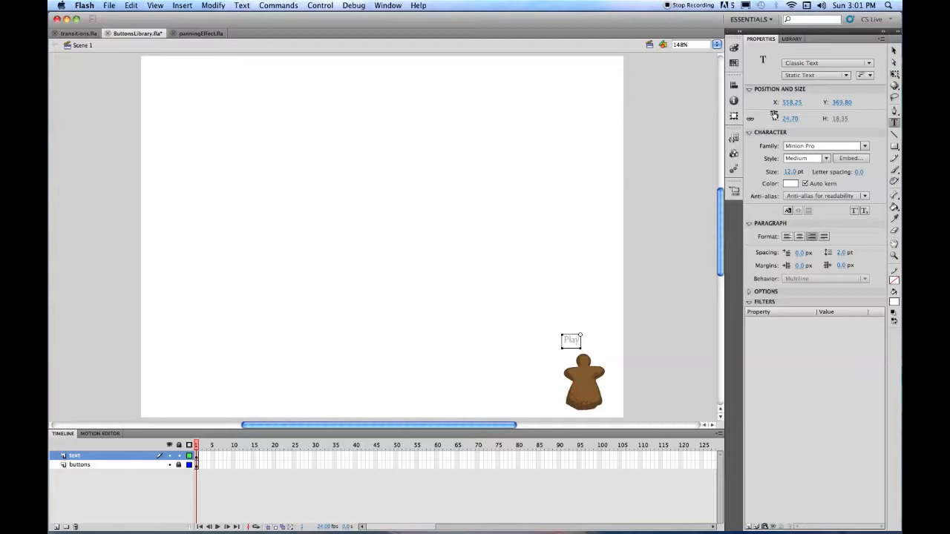
pyautogui.click(895, 51)
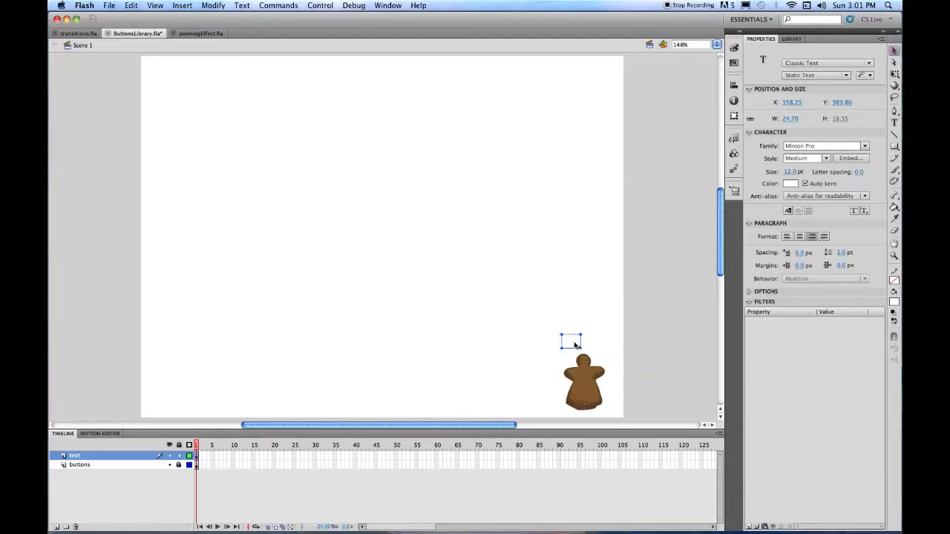
# - Move the Play label onto the gingerbread figure, break it apart into a shape, and save ButtonsLibrary.fla
pyautogui.moveTo(572, 345); pyautogui.dragTo(584, 391)
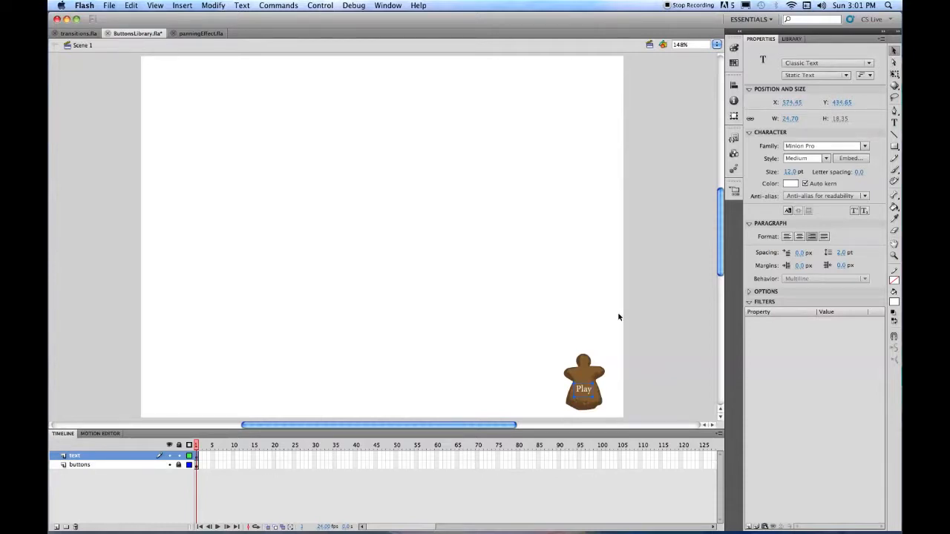
pyautogui.press('super+b')
pyautogui.press('super+b')
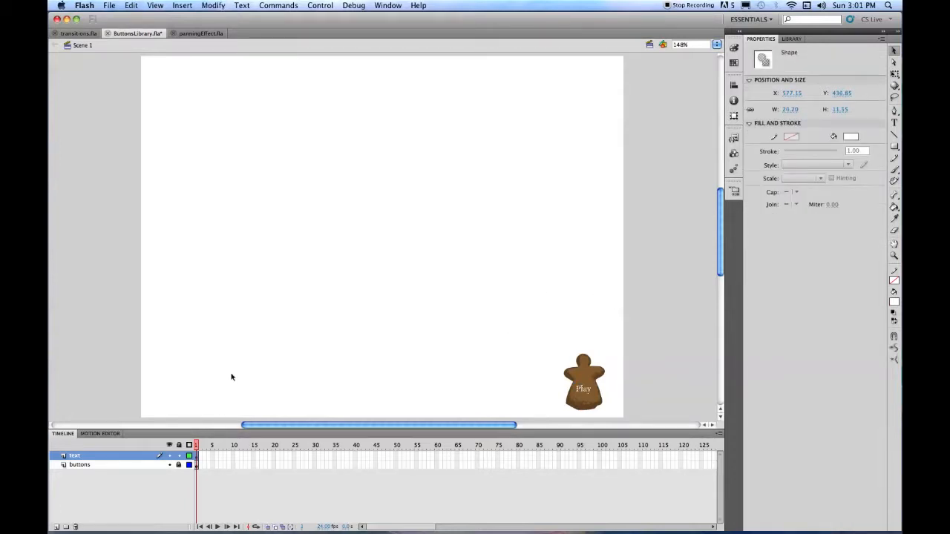
pyautogui.click(109, 6)
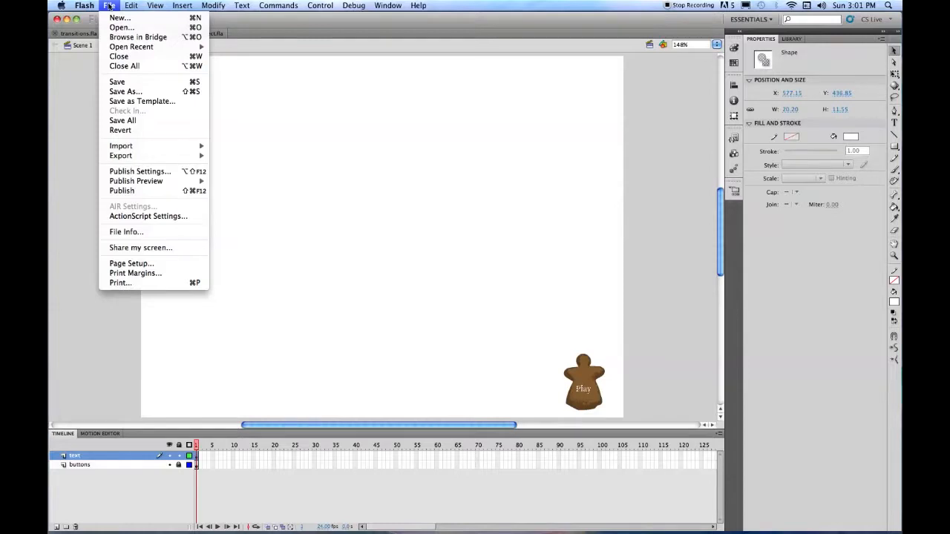
pyautogui.click(125, 80)
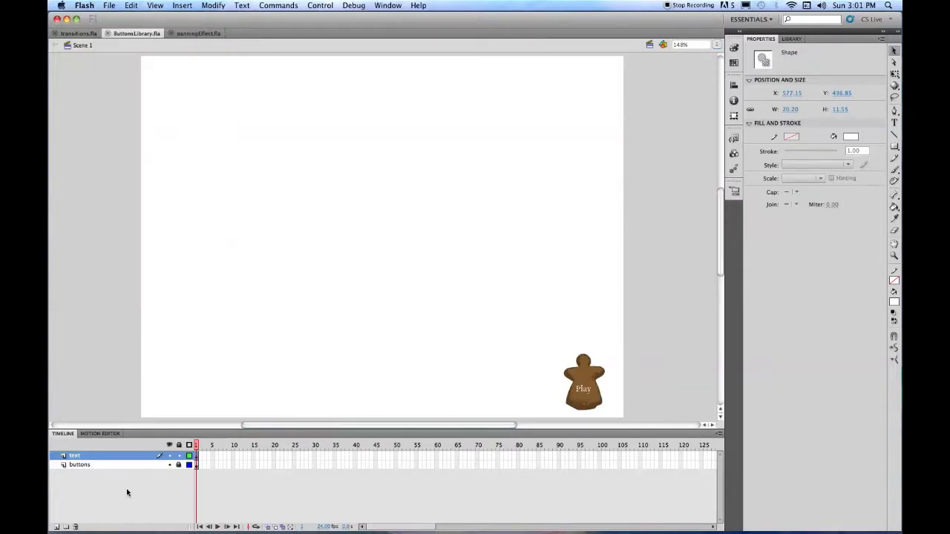
# - Lock the text layer, add a PanningBackground layer below buttons, and save the file
pyautogui.click(179, 456)
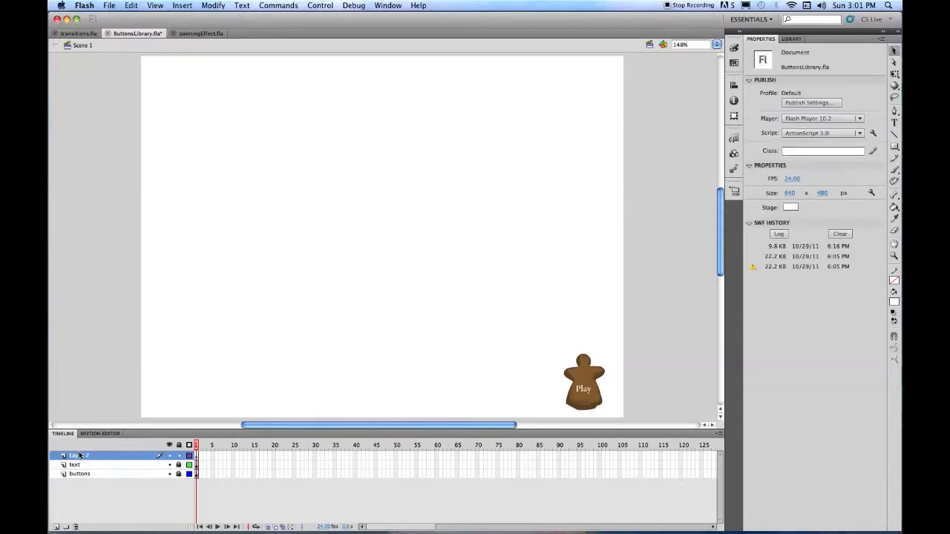
pyautogui.click(56, 527)
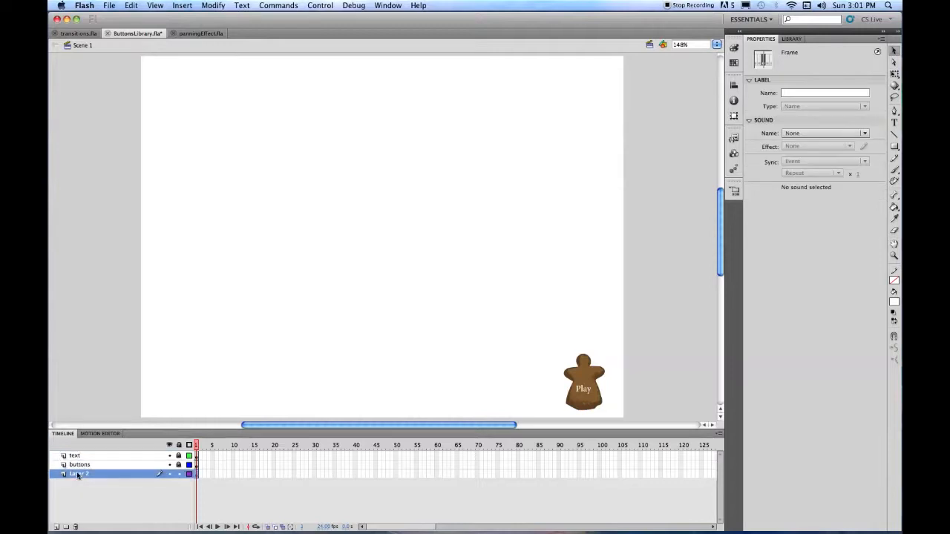
pyautogui.doubleClick(79, 474)
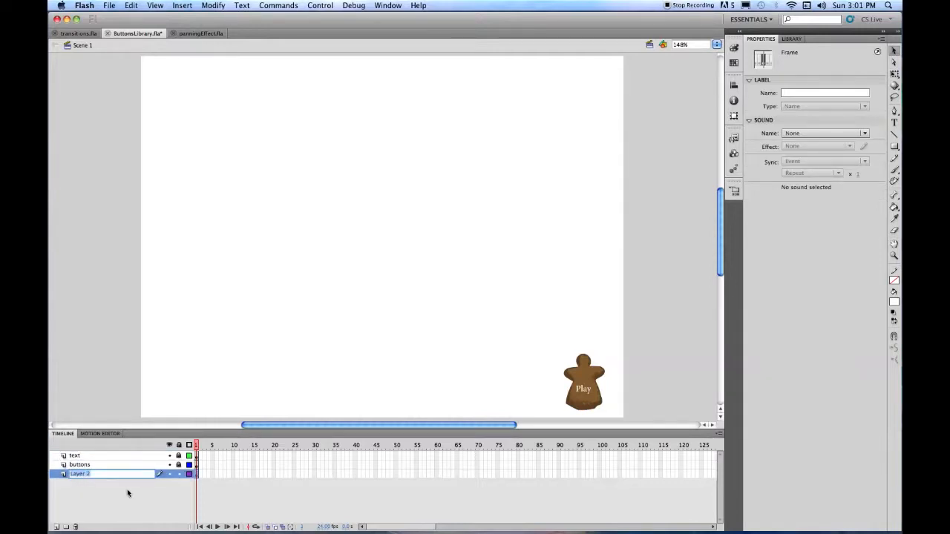
pyautogui.write('PanningBackground')
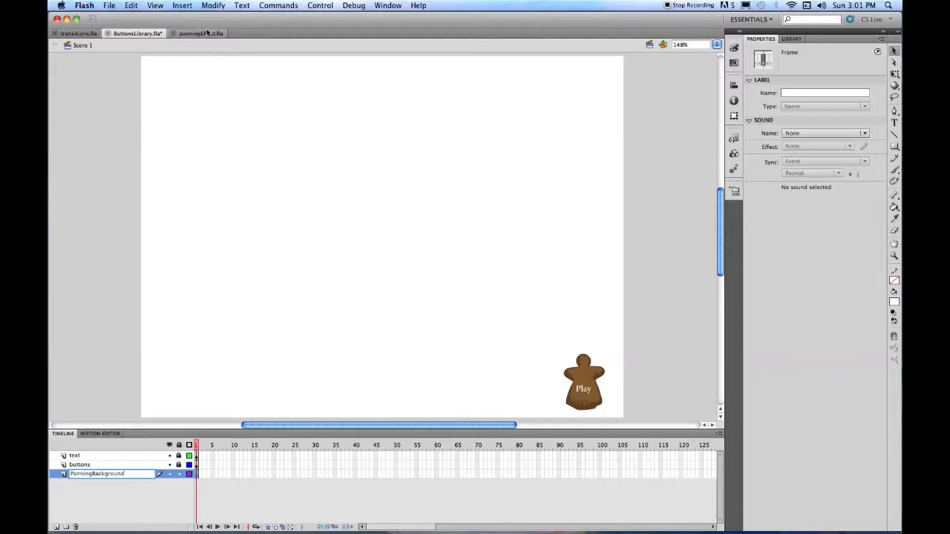
pyautogui.click(115, 300)
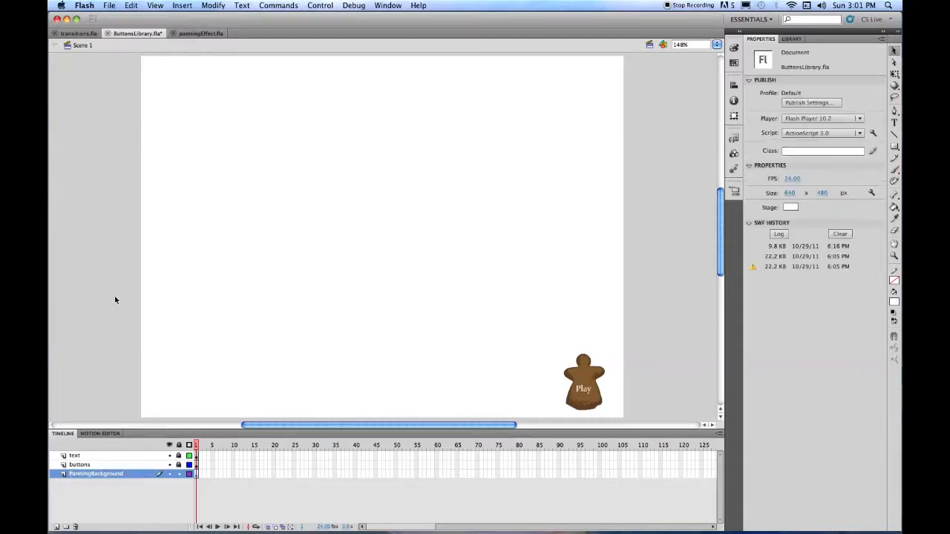
pyautogui.press('super+s')
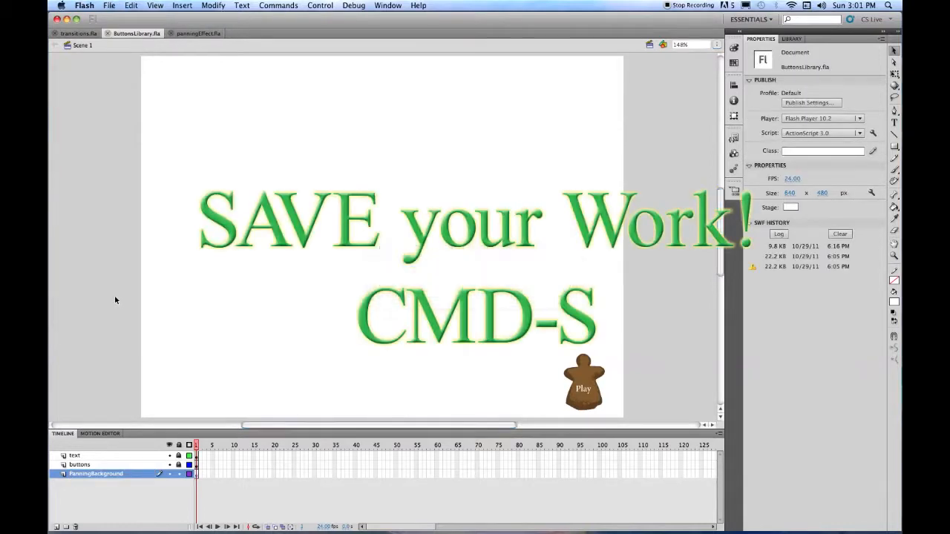
# - Preview the pan symbol in panningEffect.fla's library, then return to ButtonsLibrary.fla
pyautogui.click(186, 33)
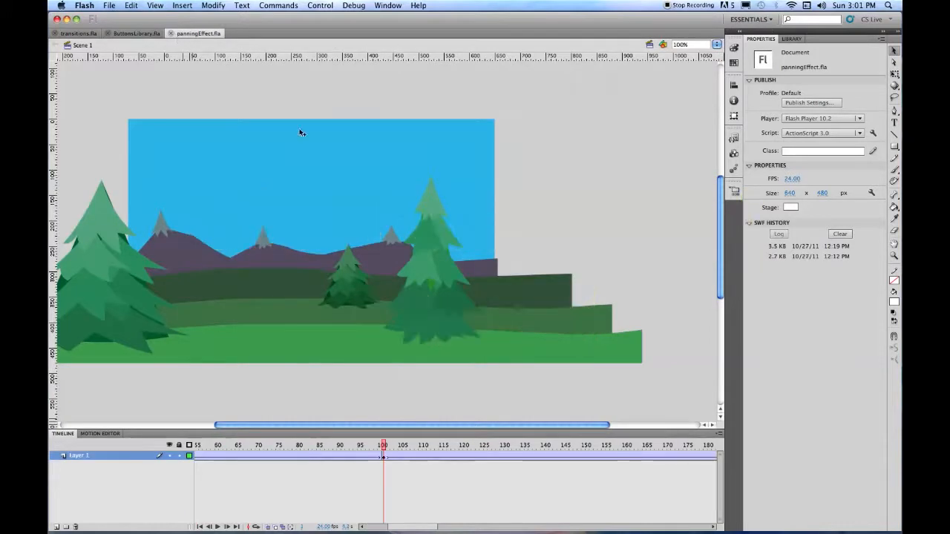
pyautogui.click(793, 39)
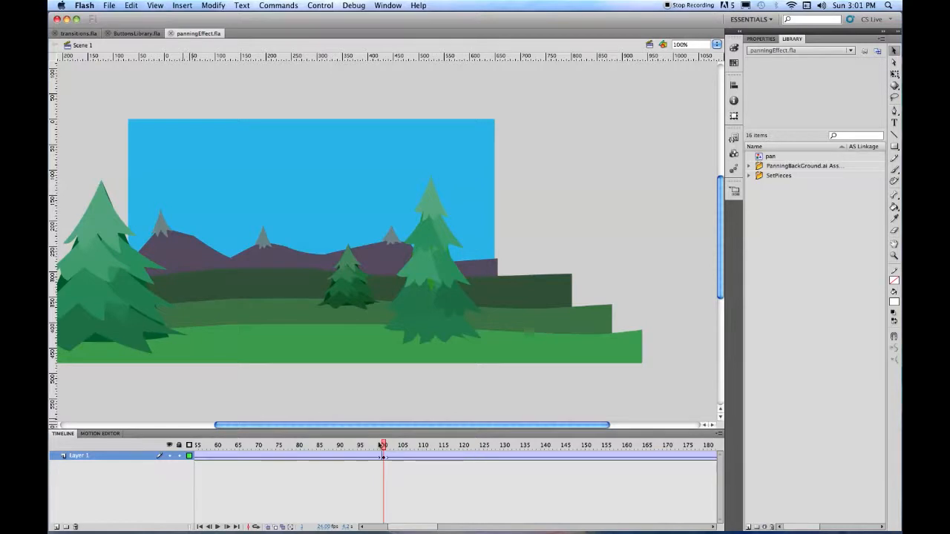
pyautogui.moveTo(383, 445); pyautogui.dragTo(195, 445)
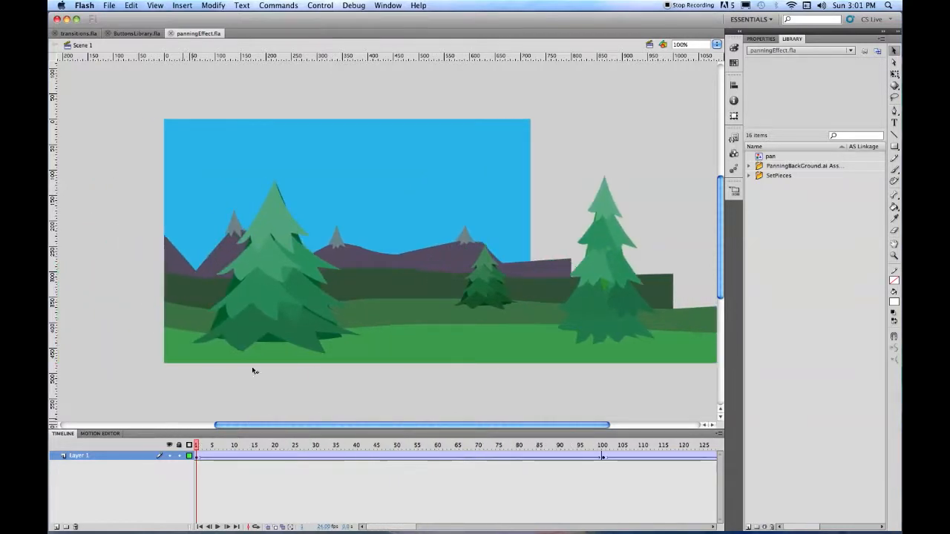
pyautogui.click(759, 157)
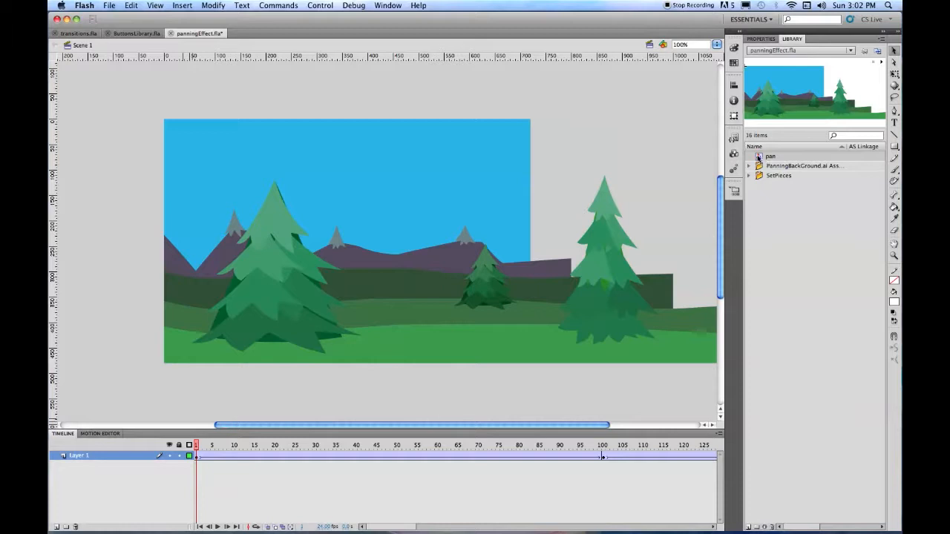
pyautogui.click(138, 34)
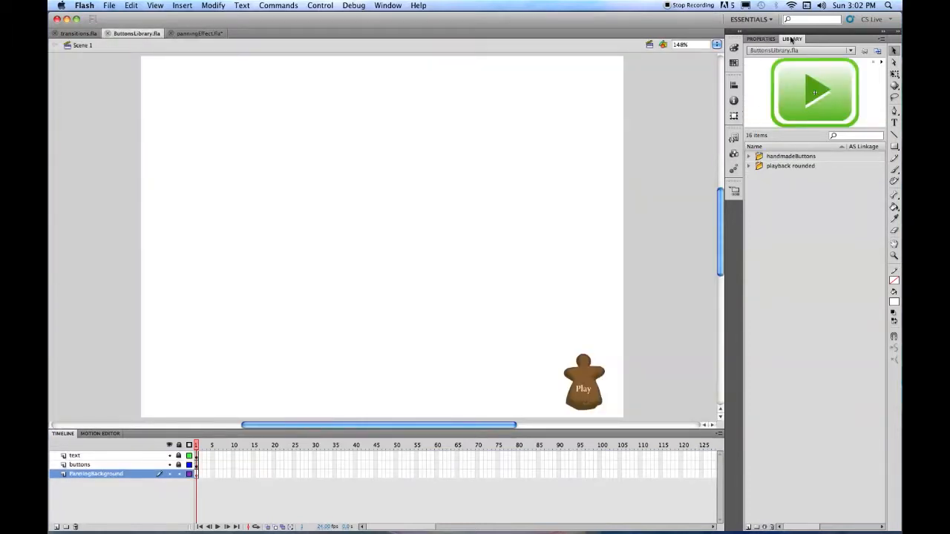
# - Drag the pan symbol from a floating panningEffect.fla library into the ButtonsLibrary library
pyautogui.click(877, 50)
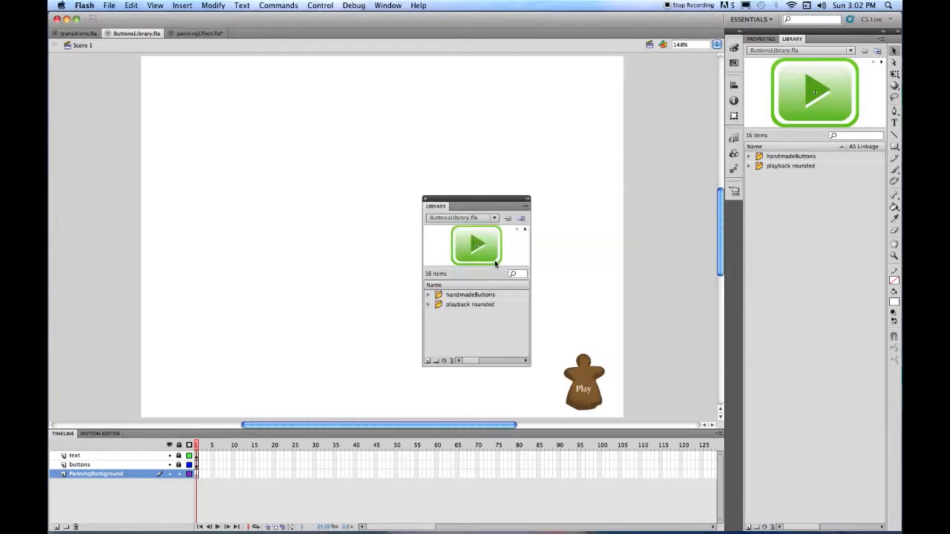
pyautogui.click(479, 219)
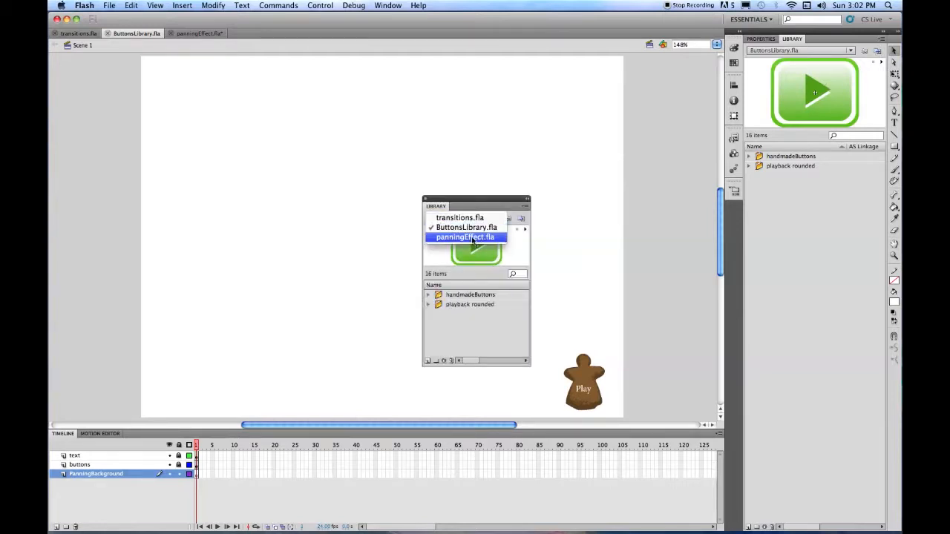
pyautogui.click(473, 238)
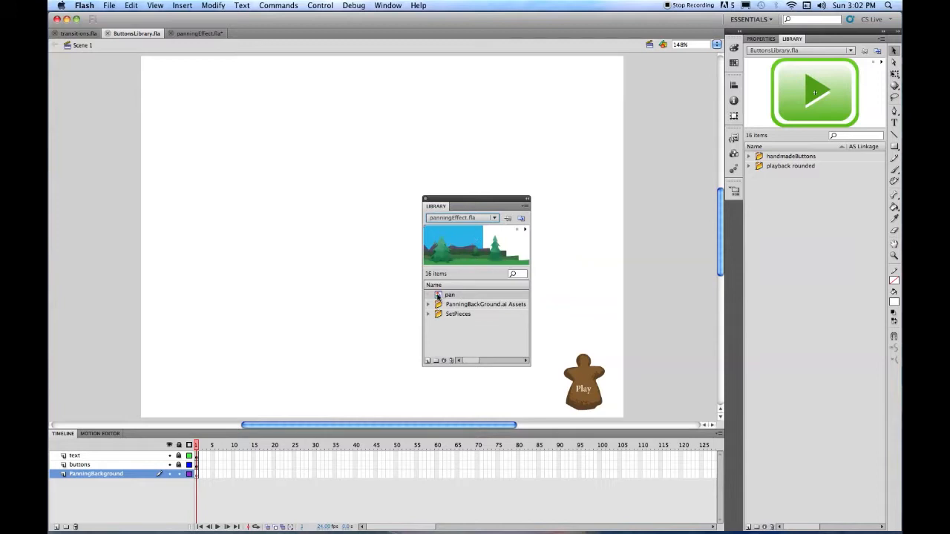
pyautogui.moveTo(438, 296); pyautogui.dragTo(844, 312)
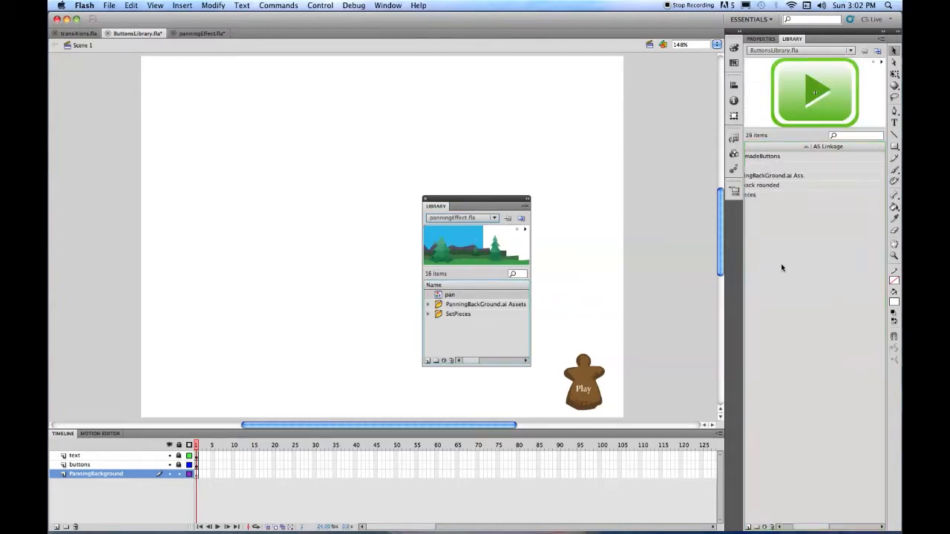
pyautogui.click(526, 199)
pyautogui.click(764, 165)
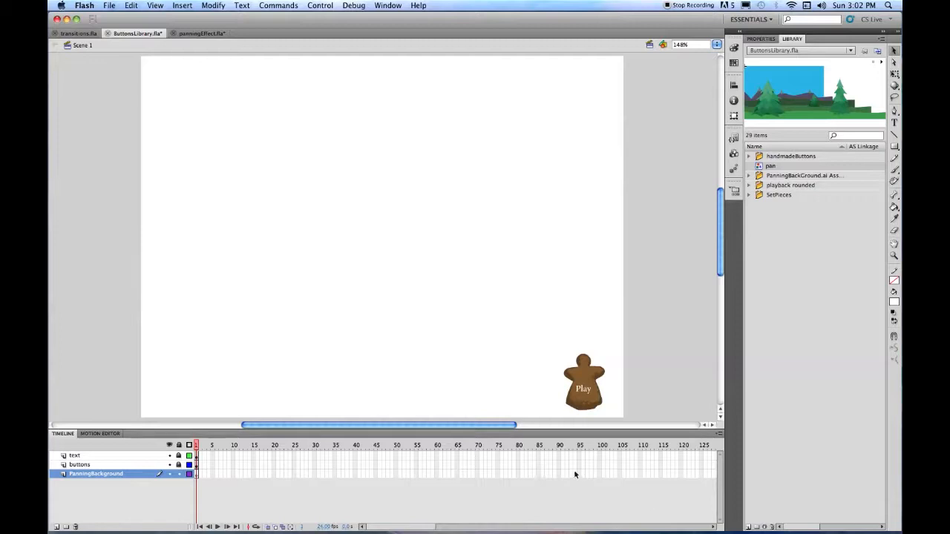
# - Insert frames up to frame 100 on the text, buttons and PanningBackground layers, then return to frame 1
pyautogui.click(599, 456)
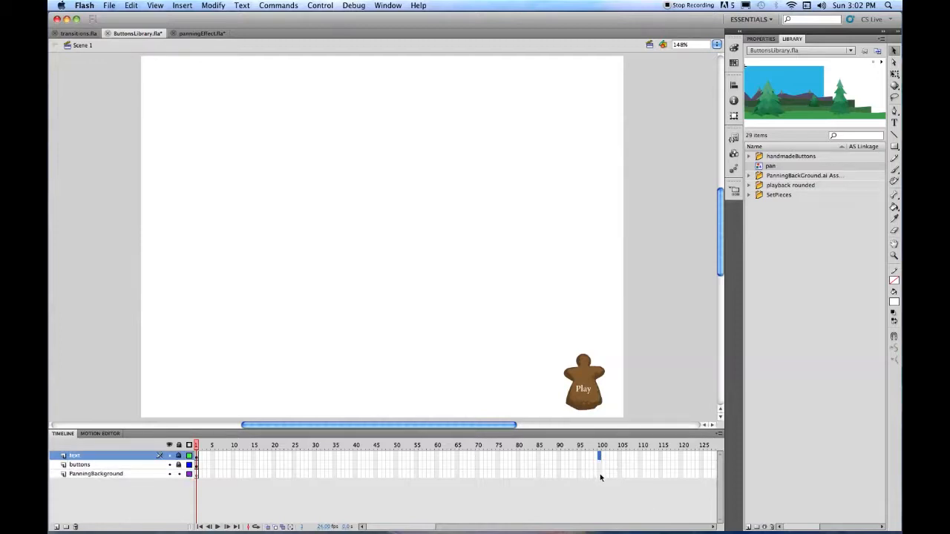
pyautogui.moveTo(600, 475); pyautogui.dragTo(599, 475)
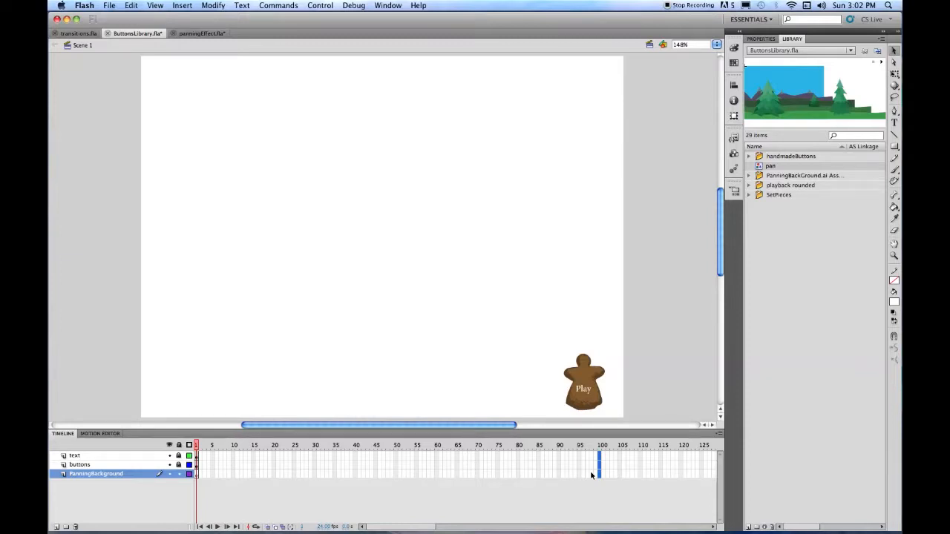
pyautogui.press('F5')
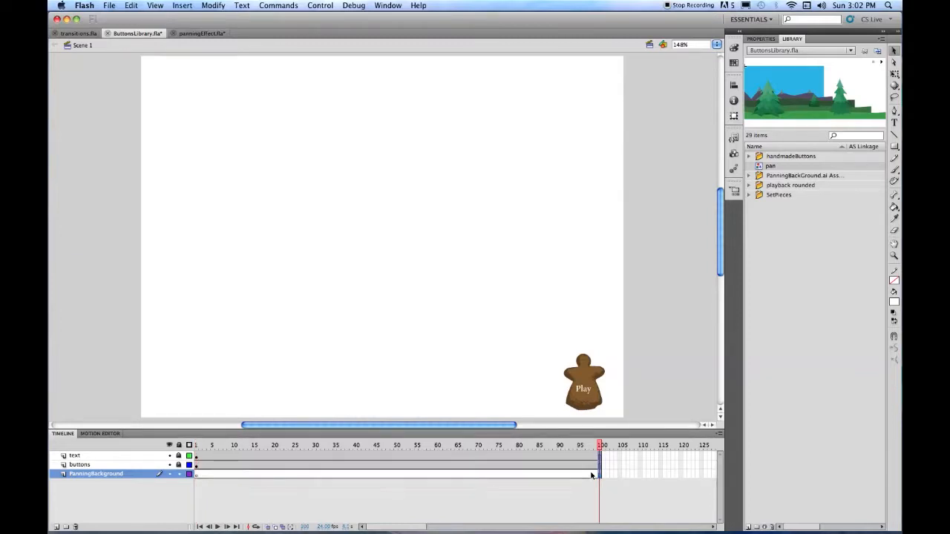
pyautogui.click(197, 475)
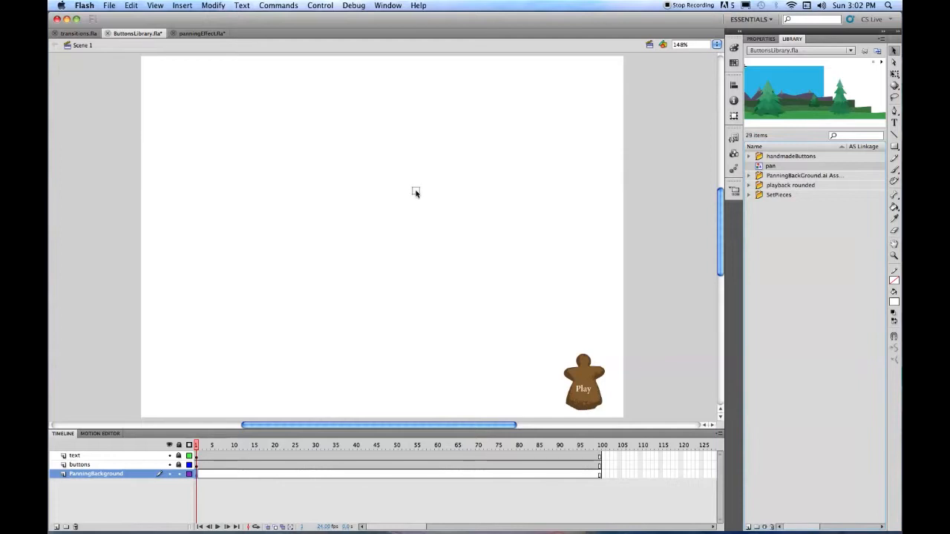
pyautogui.click(418, 194)
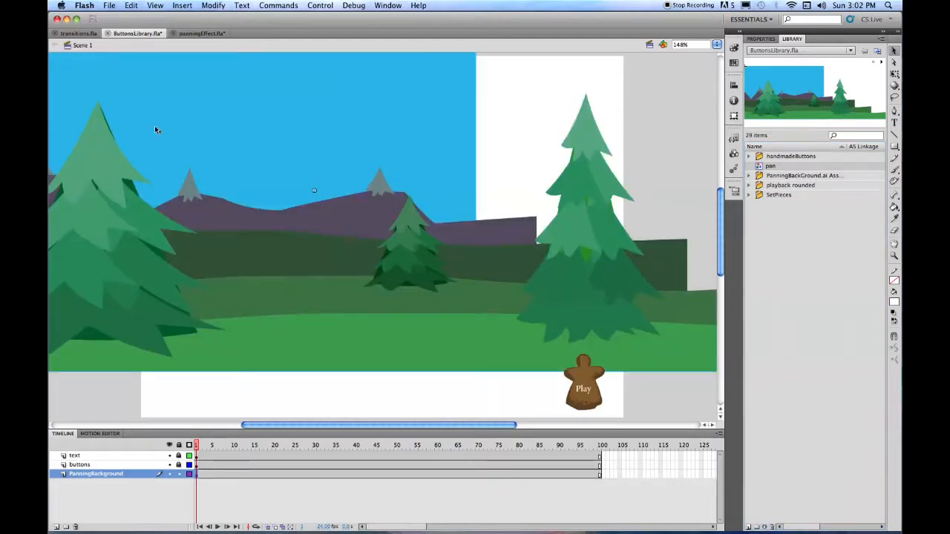
# - Drop the pan forest background on the stage and align its top and left edges to the stage
pyautogui.moveTo(154, 127); pyautogui.dragTo(303, 189)
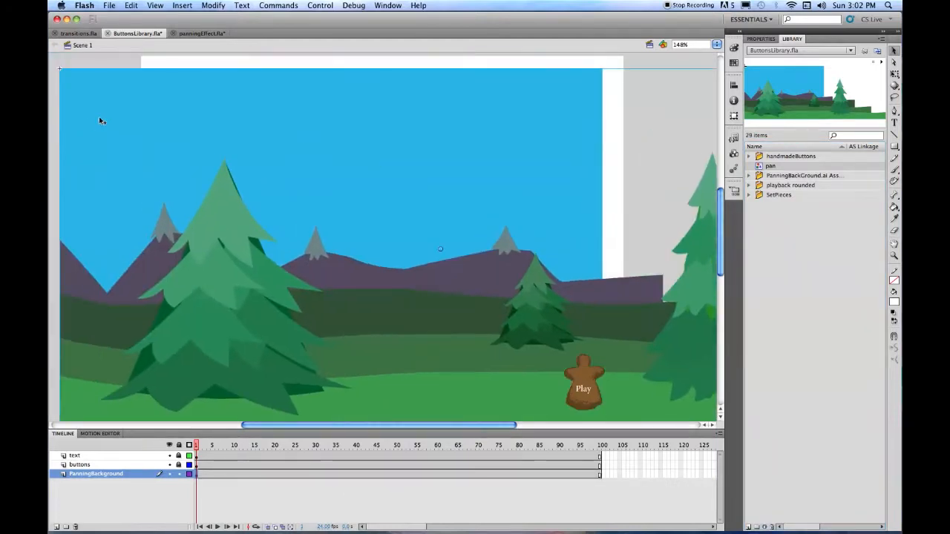
pyautogui.moveTo(94, 126); pyautogui.dragTo(178, 117)
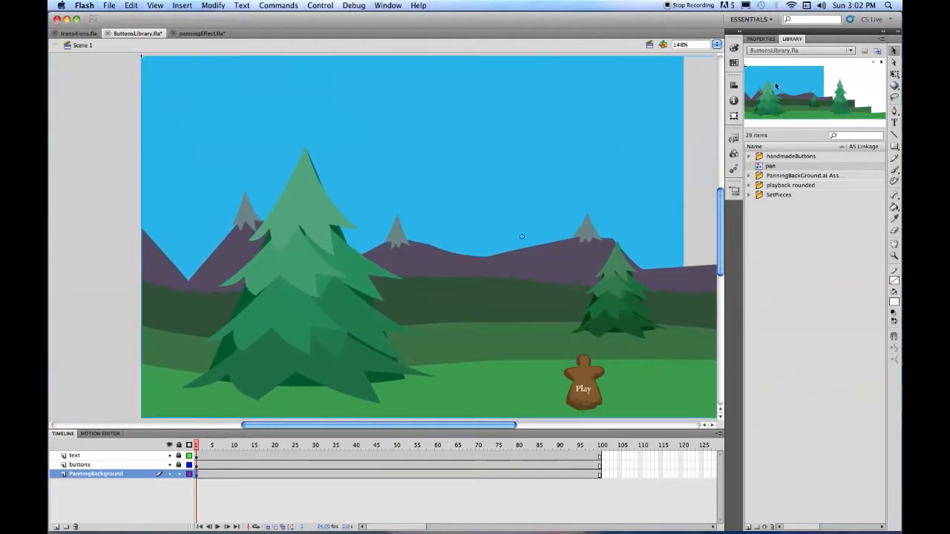
pyautogui.click(734, 86)
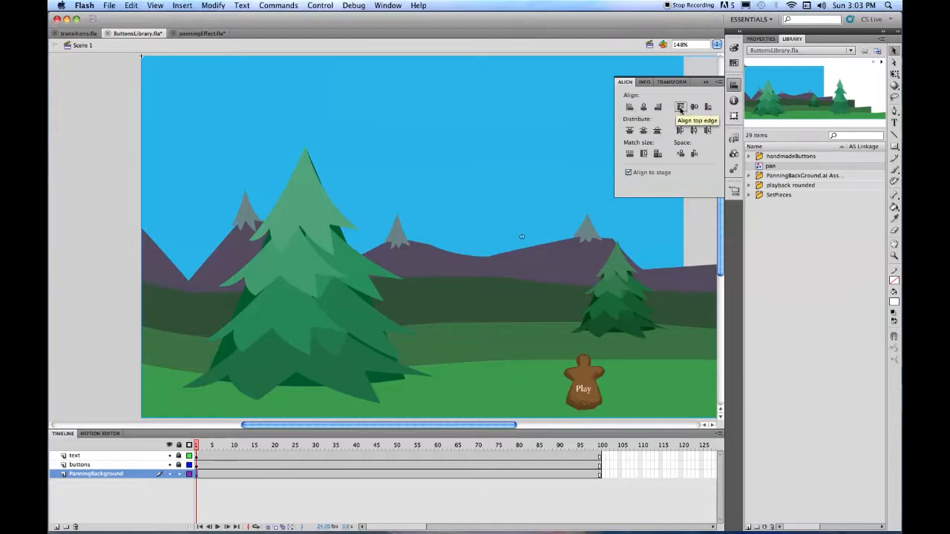
pyautogui.click(680, 107)
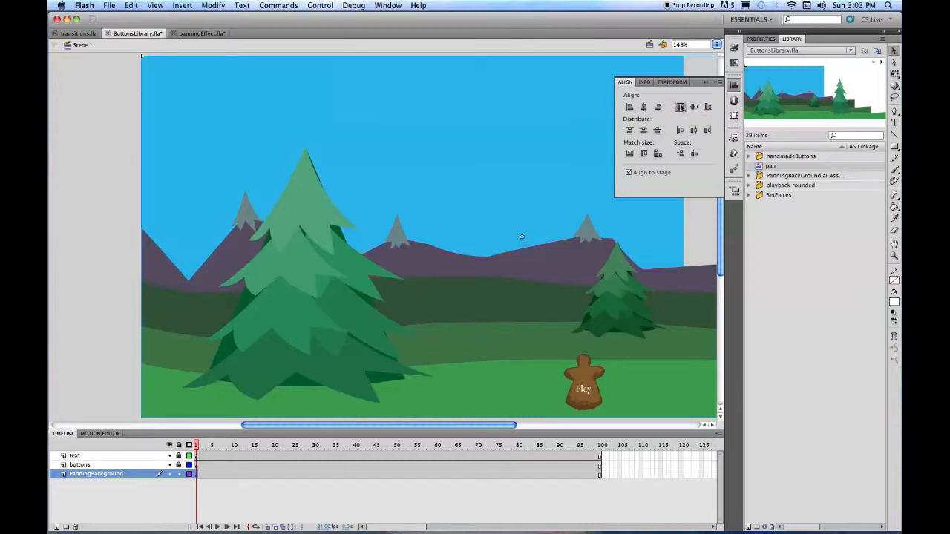
pyautogui.click(629, 106)
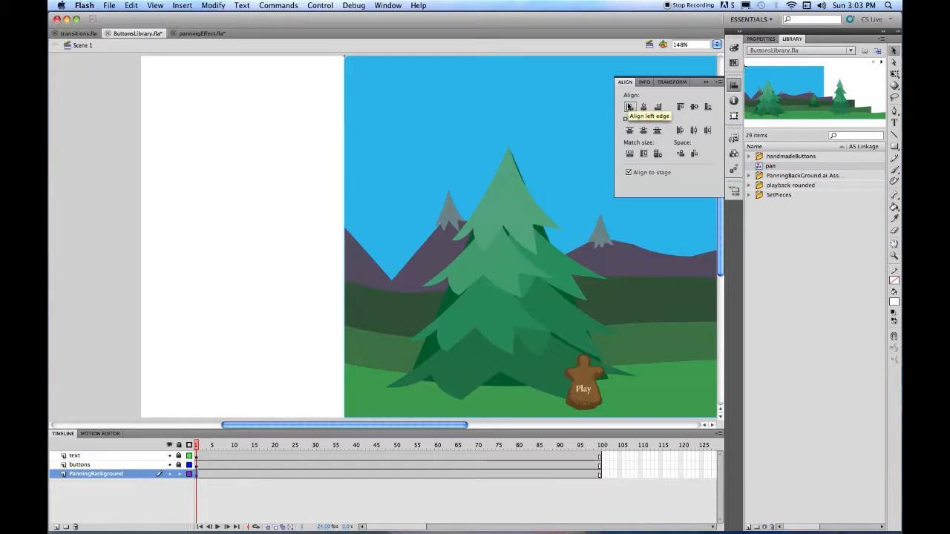
# - Nudge the background until its left edge sits exactly on the stage edge
pyautogui.hotkey('shift', 'Left')
pyautogui.hotkey('shift', 'Left')
pyautogui.hotkey('shift', 'Left')
pyautogui.hotkey('shift', 'Left')
pyautogui.hotkey('shift', 'Left')
pyautogui.hotkey('shift', 'Left')
pyautogui.hotkey('shift', 'Left')
pyautogui.hotkey('shift', 'Left')
pyautogui.hotkey('shift', 'Left')
pyautogui.hotkey('shift', 'Left')
pyautogui.hotkey('shift', 'Left')
pyautogui.hotkey('shift', 'Left')
pyautogui.hotkey('shift', 'Left')
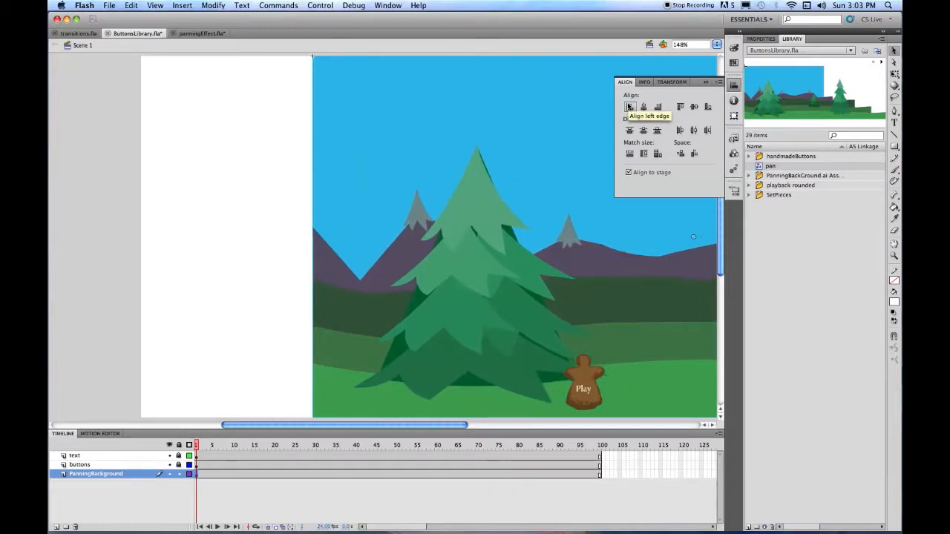
pyautogui.hotkey('shift', 'Left')
pyautogui.hotkey('shift', 'Left')
pyautogui.hotkey('shift', 'Left')
pyautogui.hotkey('shift', 'Left')
pyautogui.hotkey('shift', 'Left')
pyautogui.hotkey('shift', 'Left')
pyautogui.hotkey('shift', 'Left')
pyautogui.hotkey('shift', 'Left')
pyautogui.hotkey('shift', 'Left')
pyautogui.hotkey('shift', 'Left')
pyautogui.hotkey('shift', 'Left')
pyautogui.hotkey('shift', 'Left')
pyautogui.hotkey('shift', 'Left')
pyautogui.hotkey('shift', 'Left')
pyautogui.hotkey('shift', 'Left')
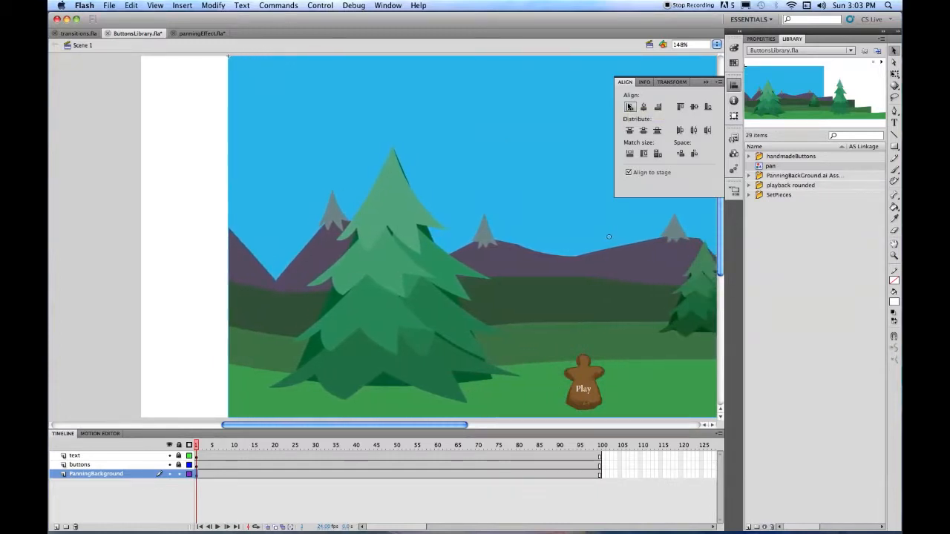
pyautogui.hotkey('shift', 'Left')
pyautogui.hotkey('shift', 'Left')
pyautogui.hotkey('shift', 'Left')
pyautogui.hotkey('shift', 'Left')
pyautogui.hotkey('shift', 'Left')
pyautogui.hotkey('shift', 'Left')
pyautogui.hotkey('shift', 'Left')
pyautogui.hotkey('shift', 'Left')
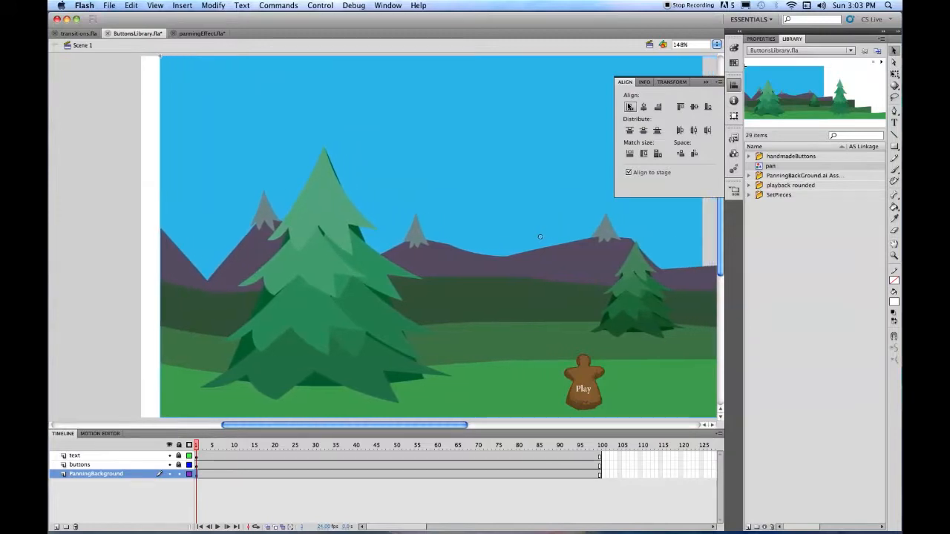
pyautogui.hotkey('shift', 'Left')
pyautogui.hotkey('shift', 'Left')
pyautogui.hotkey('shift', 'Left')
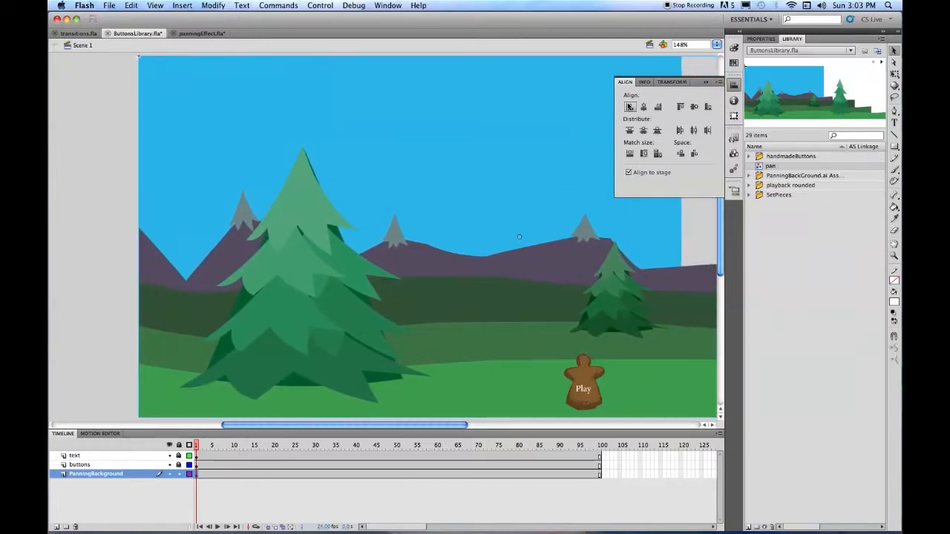
pyautogui.press('Right')
pyautogui.press('Right')
pyautogui.press('Right')
pyautogui.press('Right')
pyautogui.press('Right')
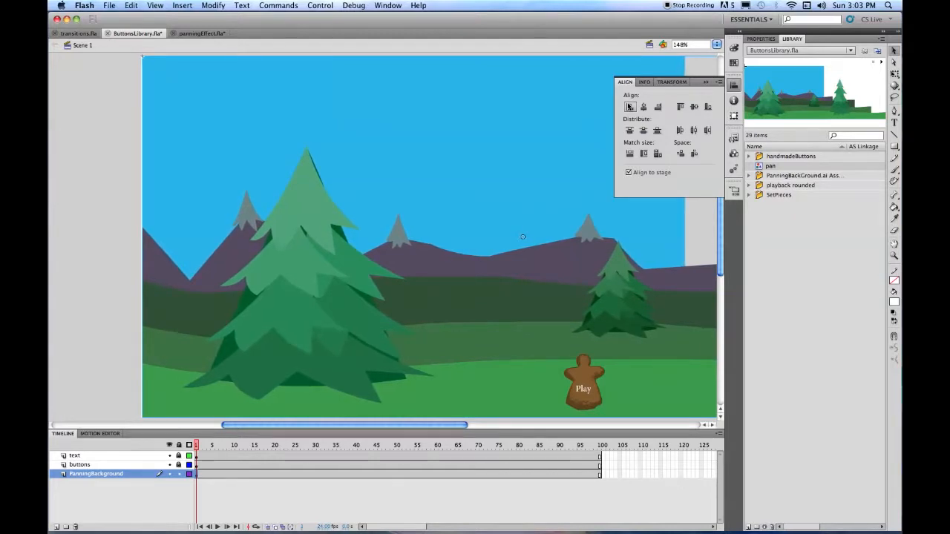
pyautogui.press('Left')
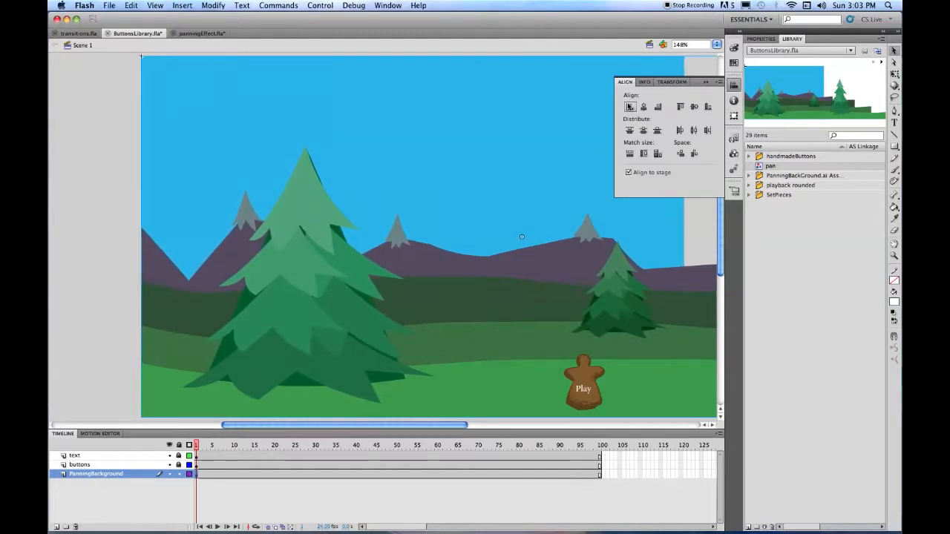
pyautogui.press('Left')
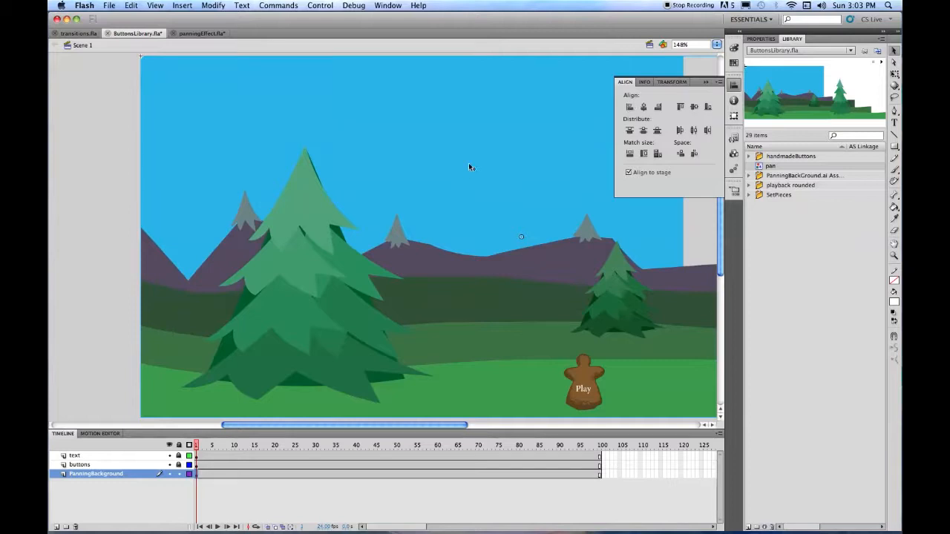
# - Save ButtonsLibrary.fla, play the timeline to preview the pan, and run Test Movie
pyautogui.click(706, 68)
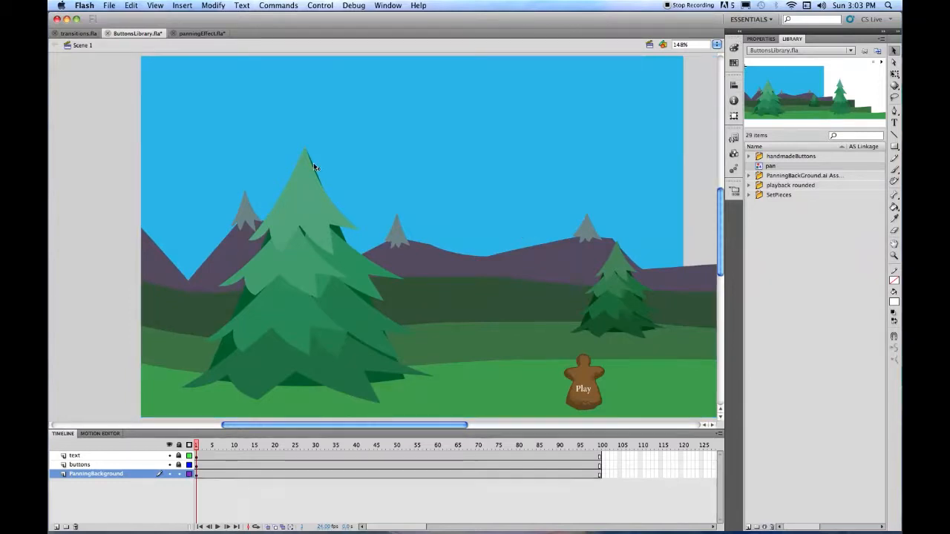
pyautogui.press('super+s')
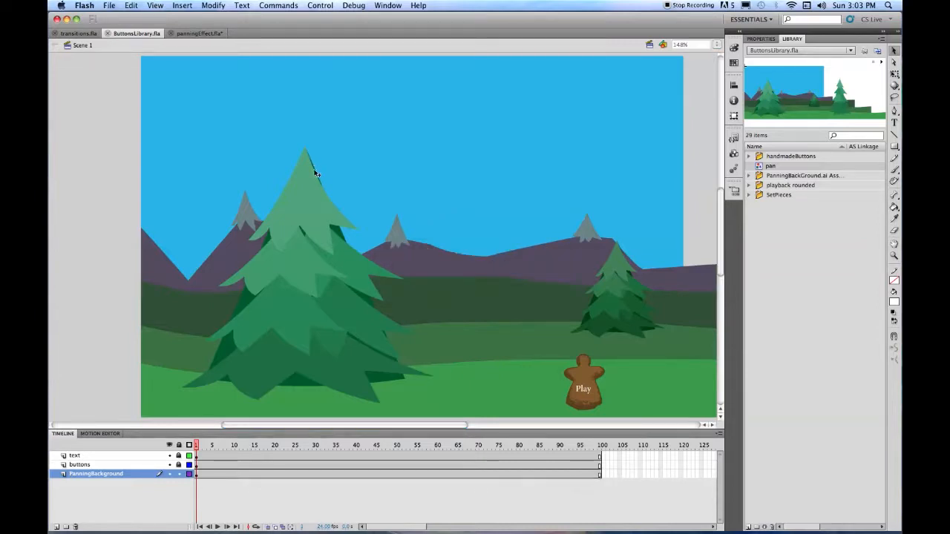
pyautogui.press('Return')
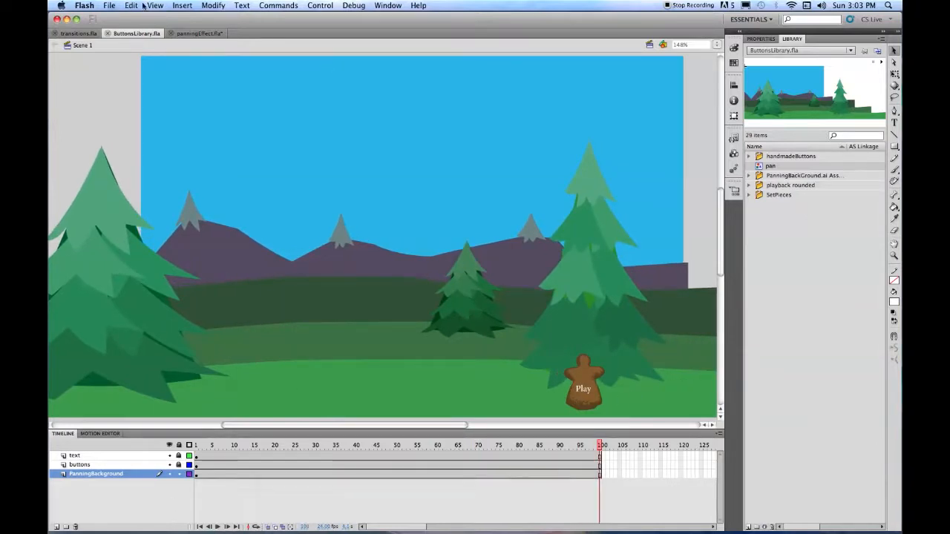
pyautogui.press('super+Return')
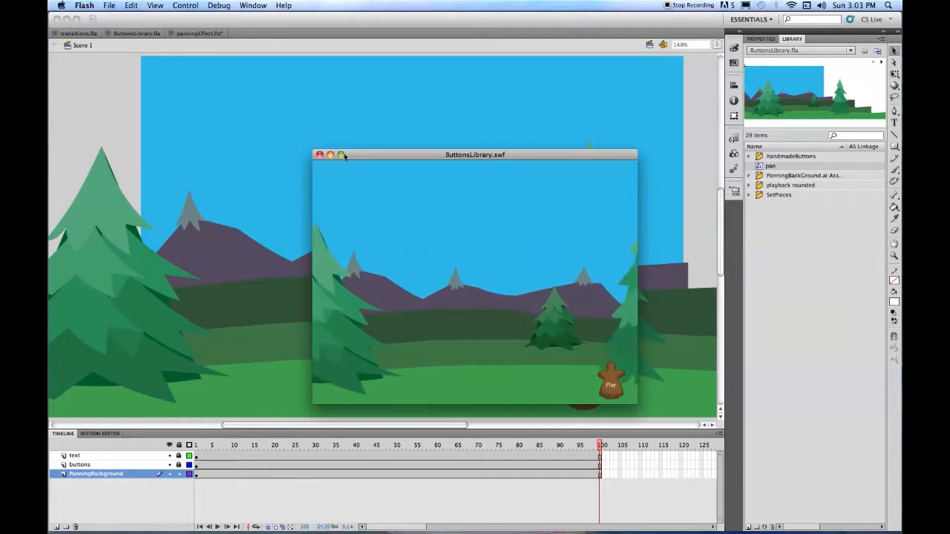
# - Close the ButtonsLibrary.swf test window and put the playhead back on frame 1
pyautogui.click(320, 155)
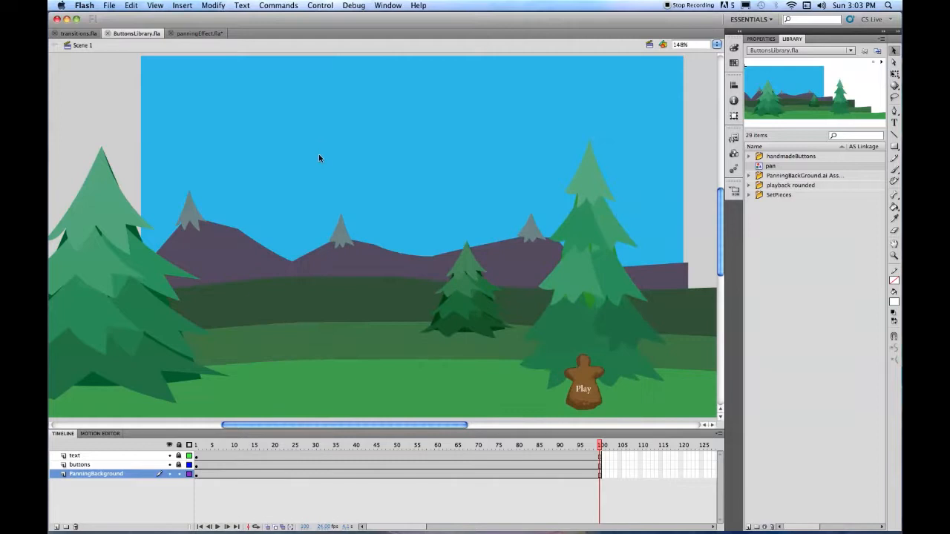
pyautogui.click(197, 448)
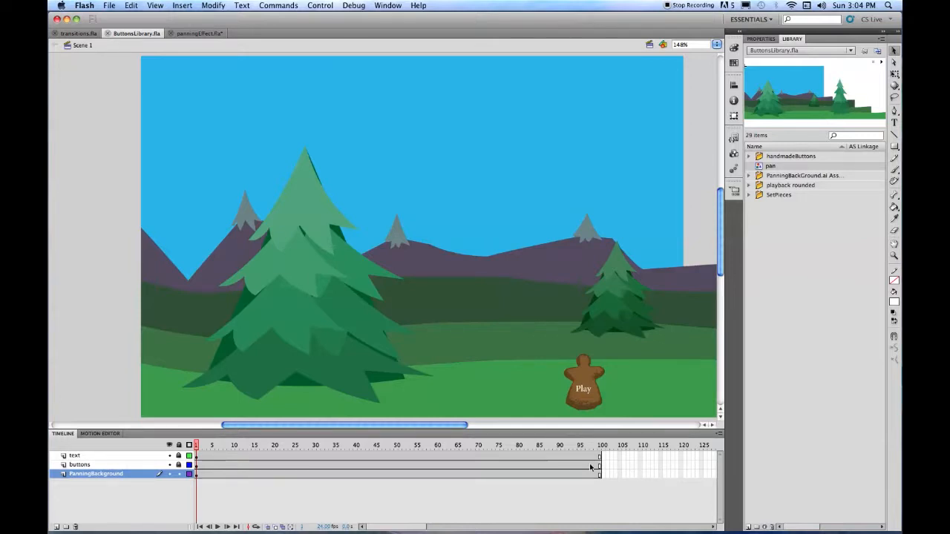
# - Unlock the buttons and text layers at frame 100 and delete the brown button's Play label
pyautogui.click(179, 466)
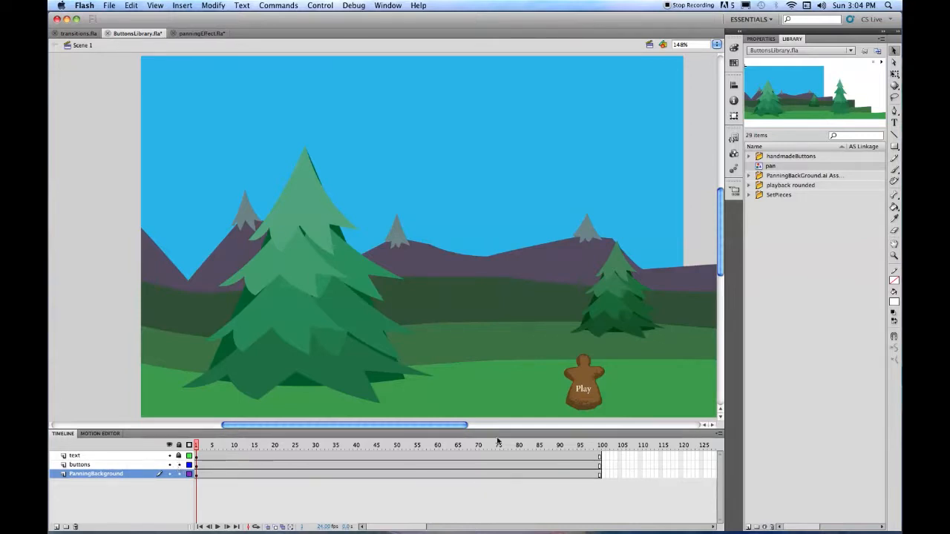
pyautogui.click(600, 465)
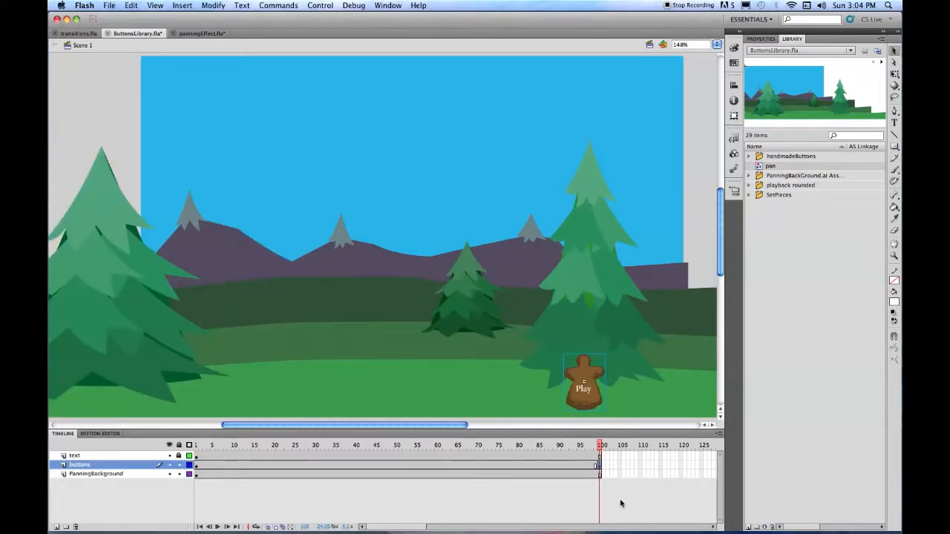
pyautogui.click(599, 457)
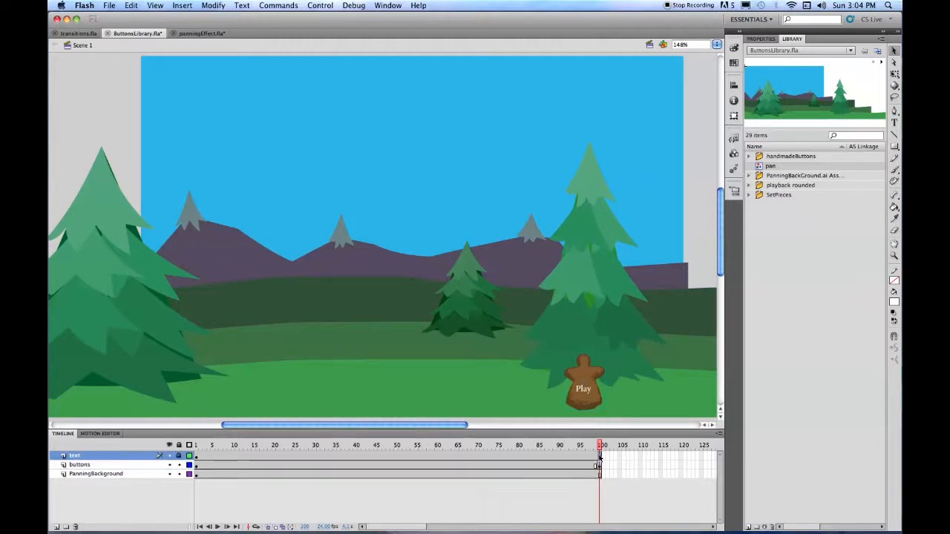
pyautogui.click(179, 456)
pyautogui.press('Delete')
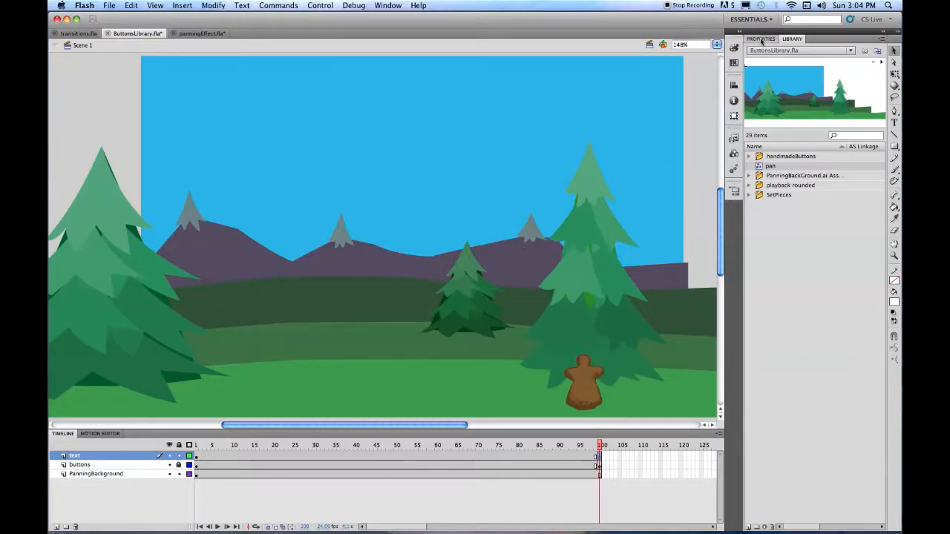
# - Type an 'Again?' text label and centre it on the brown button at frame 100
pyautogui.click(761, 38)
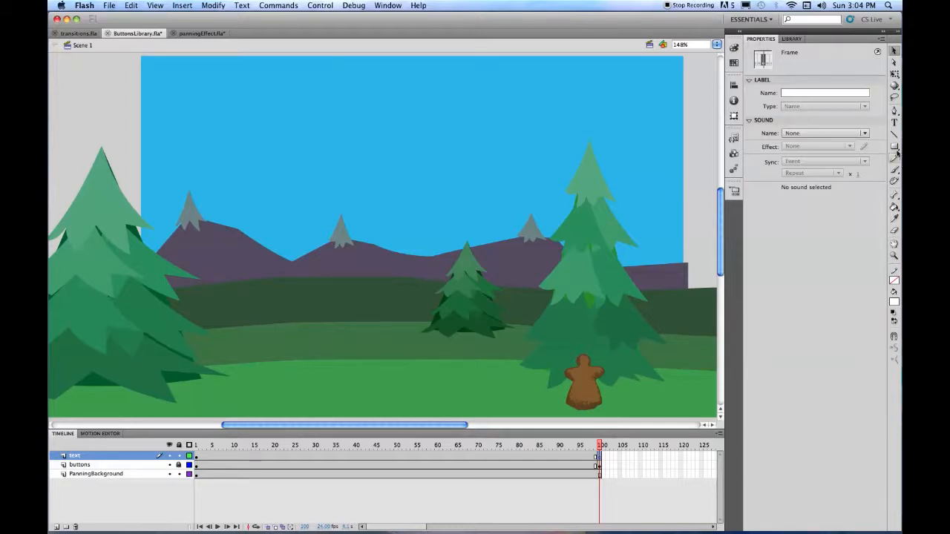
pyautogui.click(894, 122)
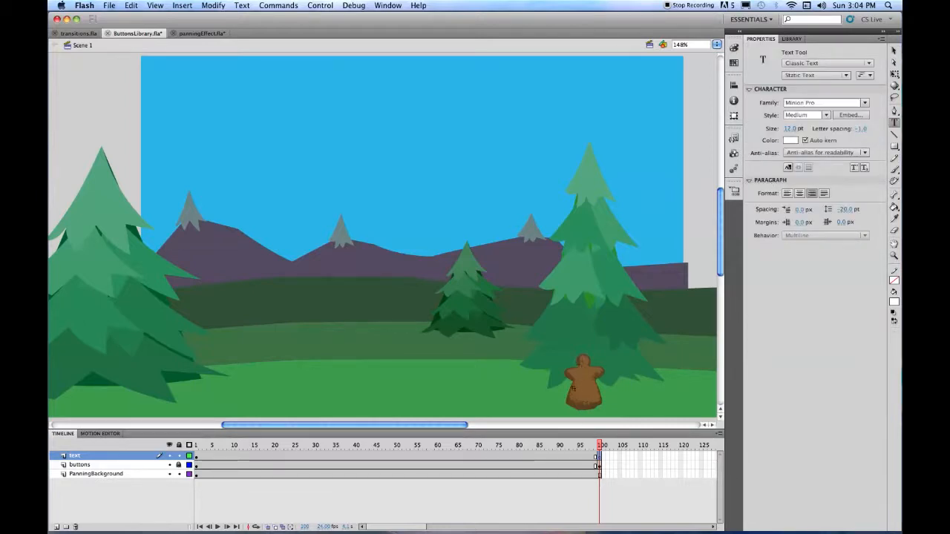
pyautogui.click(572, 383)
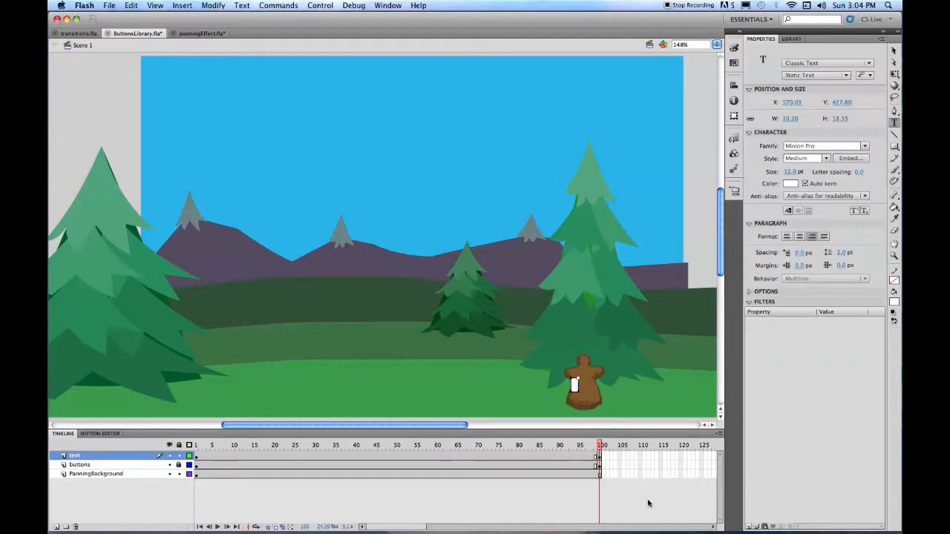
pyautogui.write('Again')
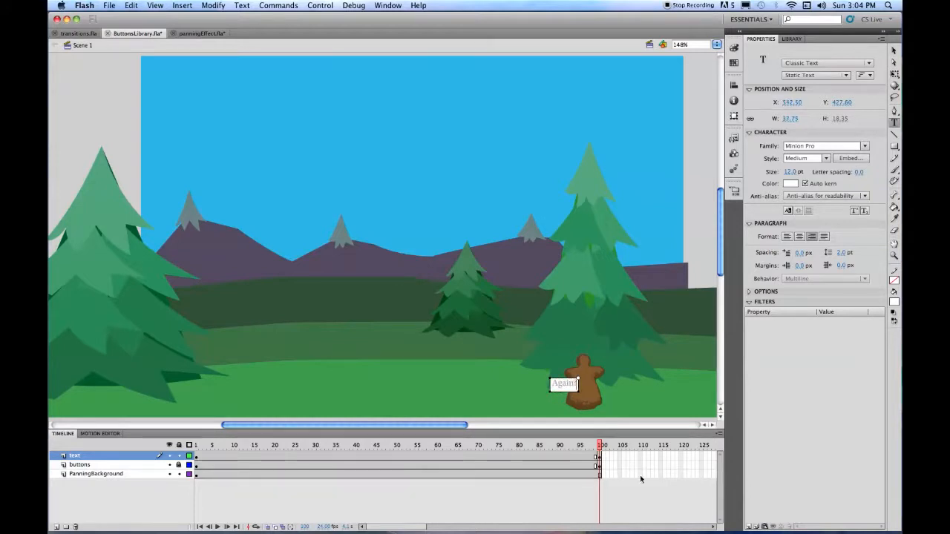
pyautogui.write('?')
pyautogui.click(894, 50)
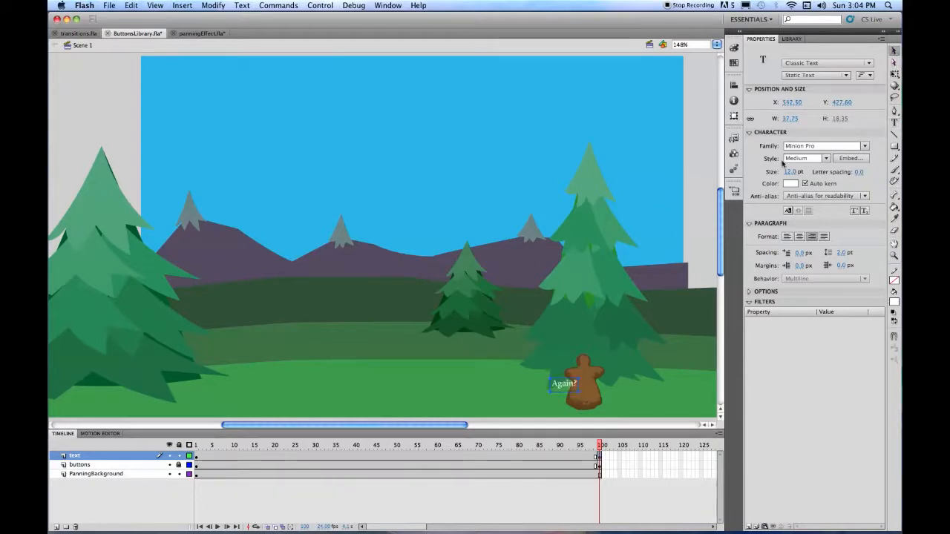
pyautogui.moveTo(569, 394); pyautogui.dragTo(582, 398)
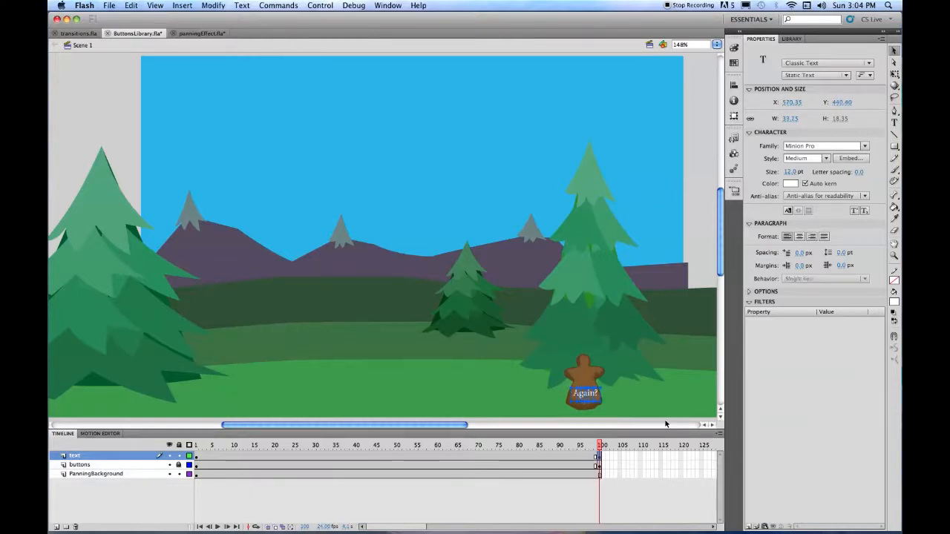
# - Break the Again? text apart into a shape and lock the text layer
pyautogui.press('super+b')
pyautogui.press('super+b')
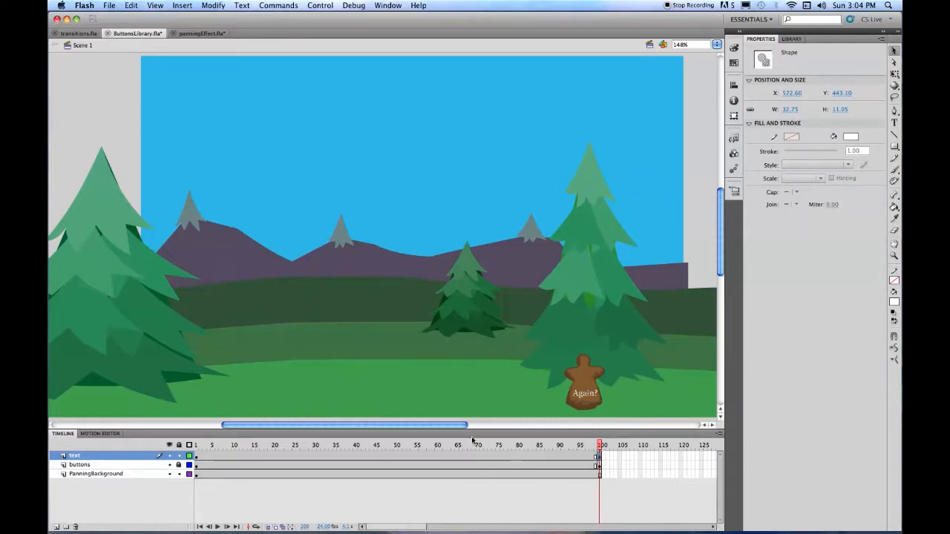
pyautogui.click(179, 455)
pyautogui.click(169, 456)
pyautogui.click(170, 456)
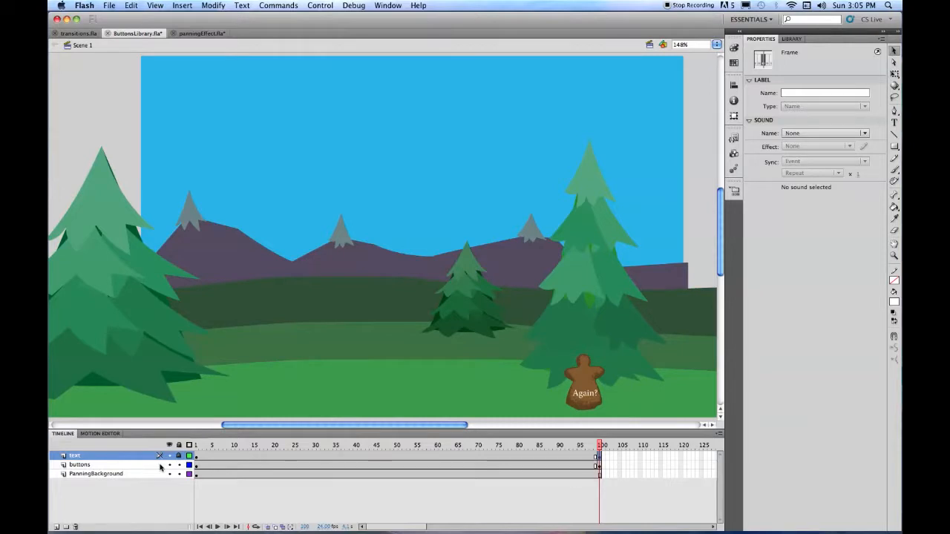
# - Return to frame 1, lock the PanningBackground layer, and show the Code Snippets panel
pyautogui.moveTo(601, 447); pyautogui.dragTo(195, 449)
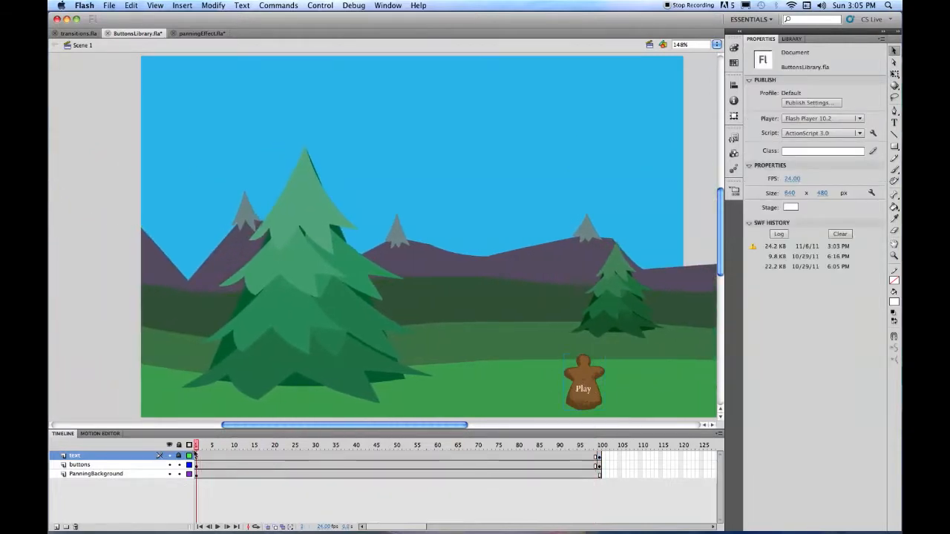
pyautogui.click(178, 474)
pyautogui.click(733, 137)
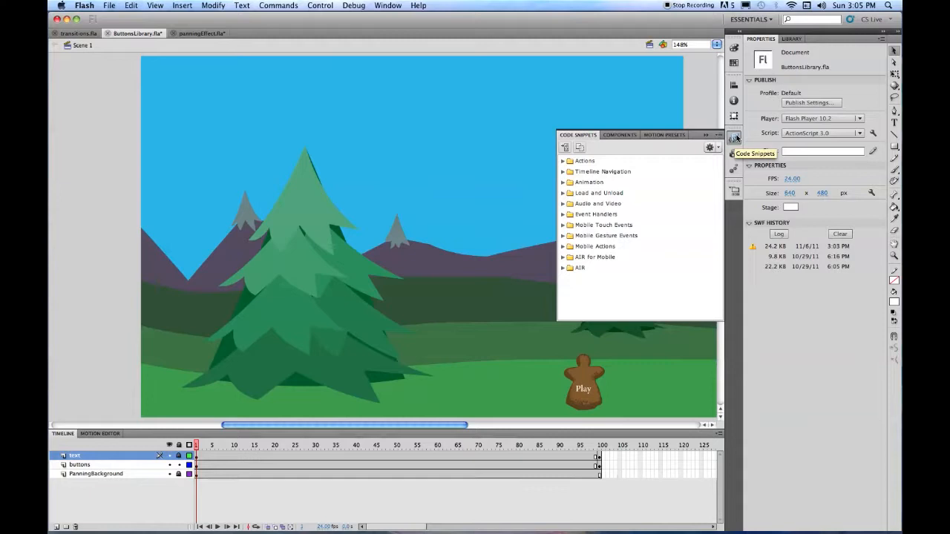
# - Add the Stop at This Frame stop(); code to frame 1 and dock its Actions panel
pyautogui.click(563, 173)
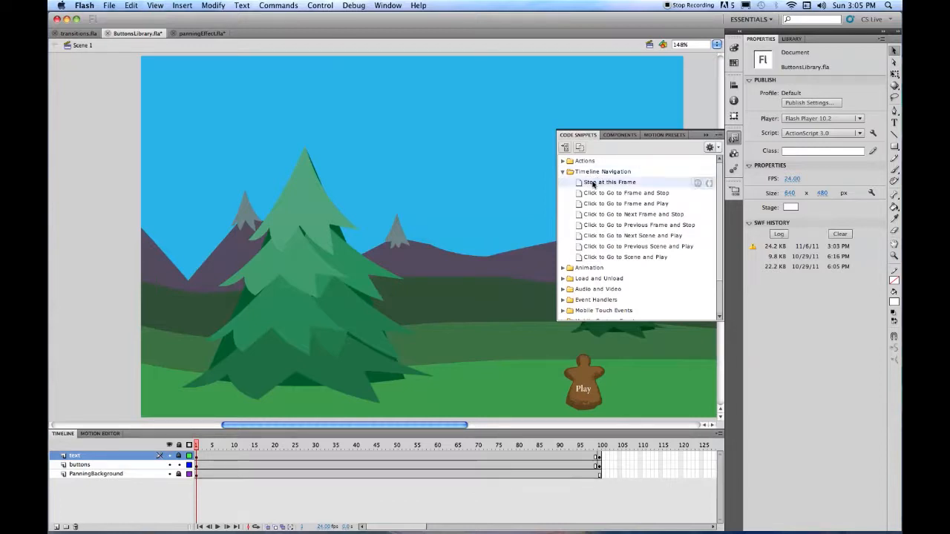
pyautogui.doubleClick(593, 184)
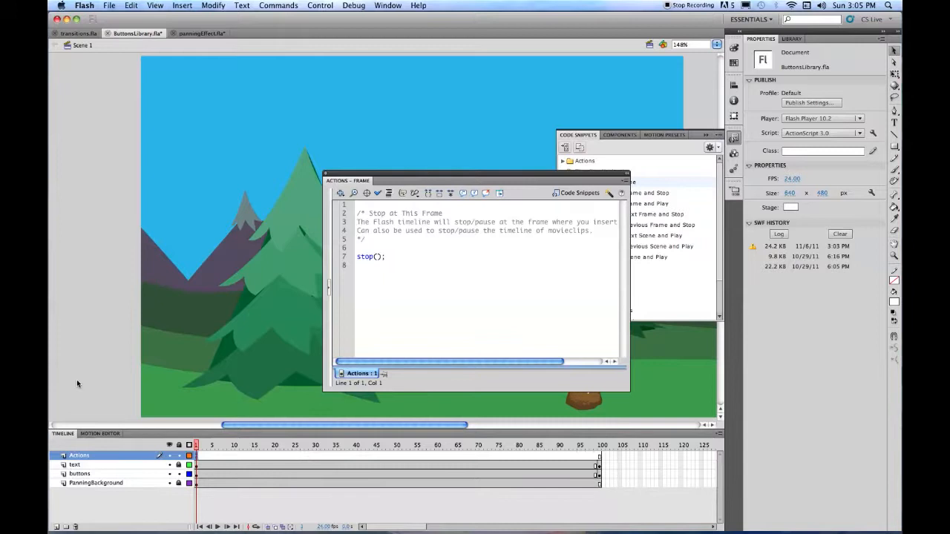
pyautogui.click(348, 182)
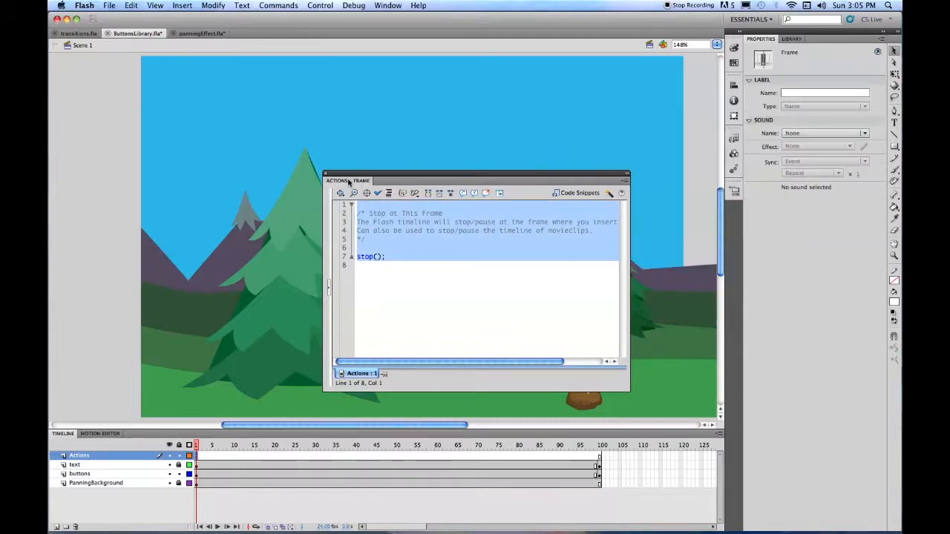
pyautogui.moveTo(348, 181); pyautogui.dragTo(819, 44)
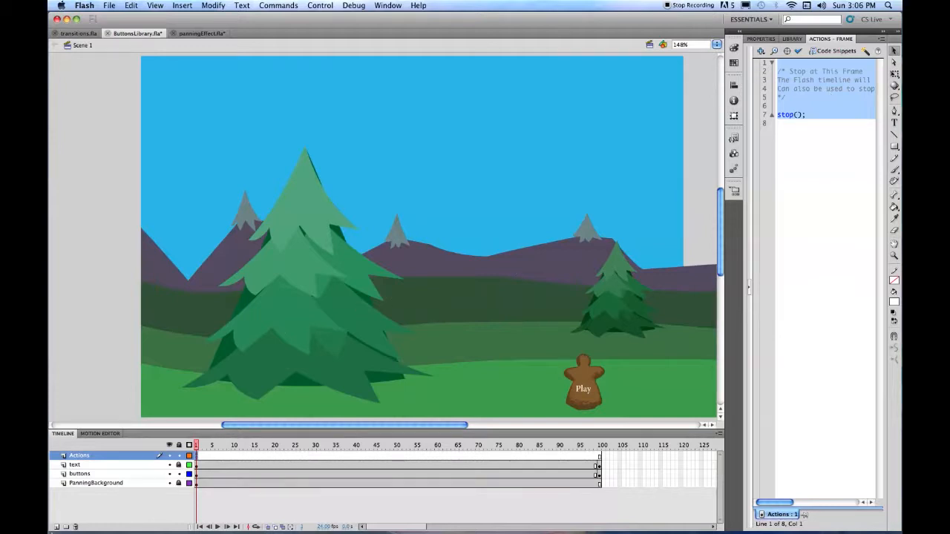
# - Apply the Click to Go to Frame and Play snippet to the Play button on frame 1
pyautogui.click(196, 475)
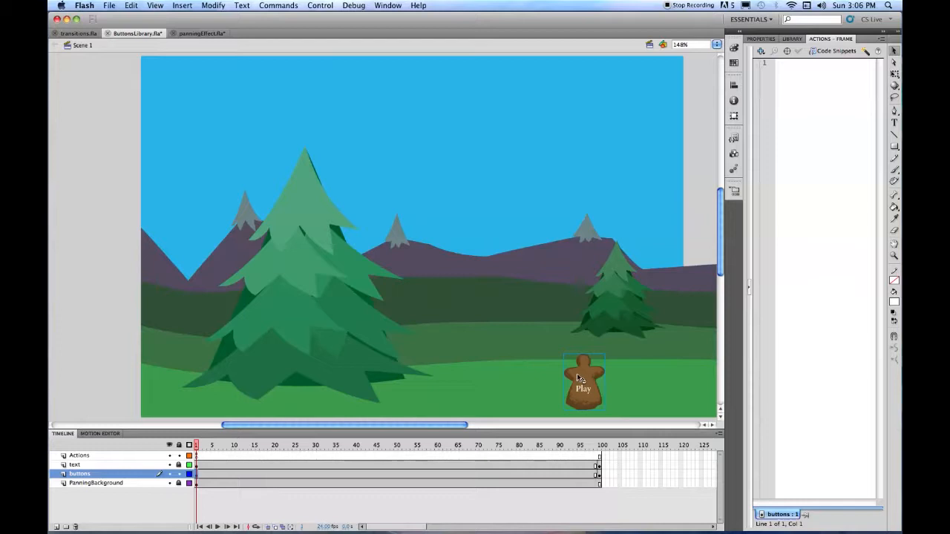
pyautogui.click(734, 139)
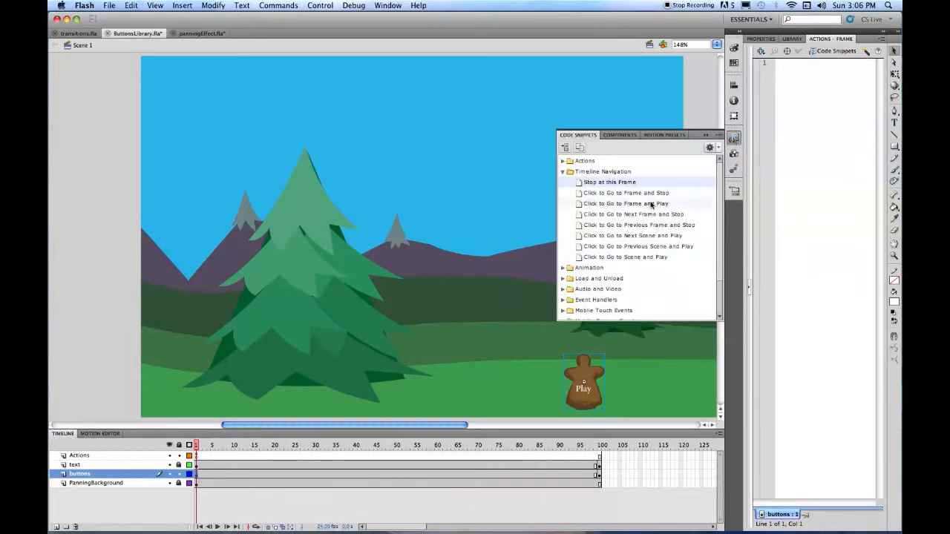
pyautogui.click(580, 205)
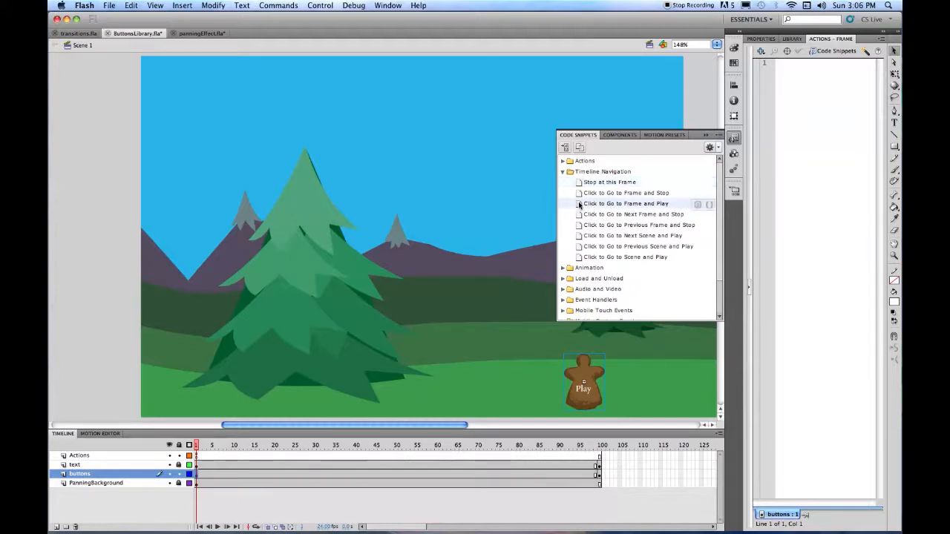
pyautogui.doubleClick(580, 204)
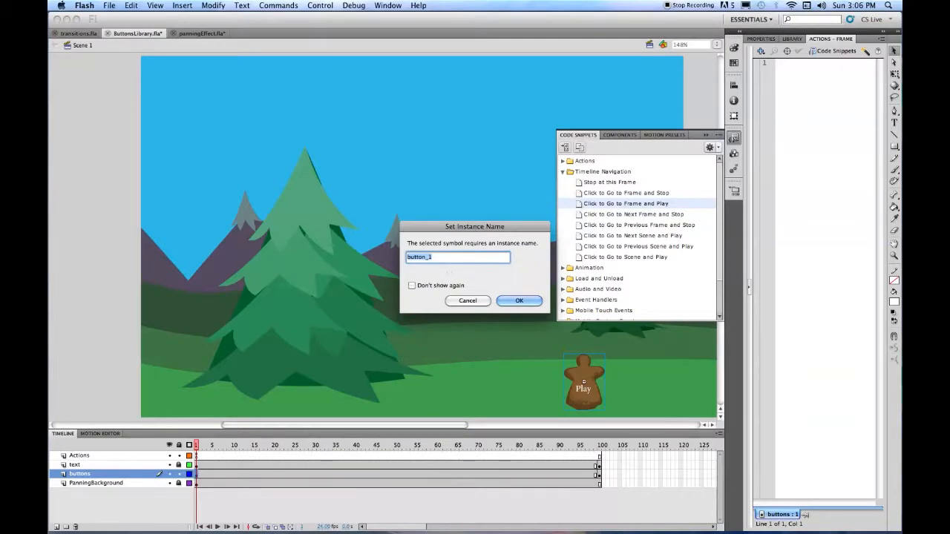
# - Name the button instance Playbutton and confirm the snippet's gotoAndPlay(5) listener
pyautogui.click(407, 257)
pyautogui.write('Play')
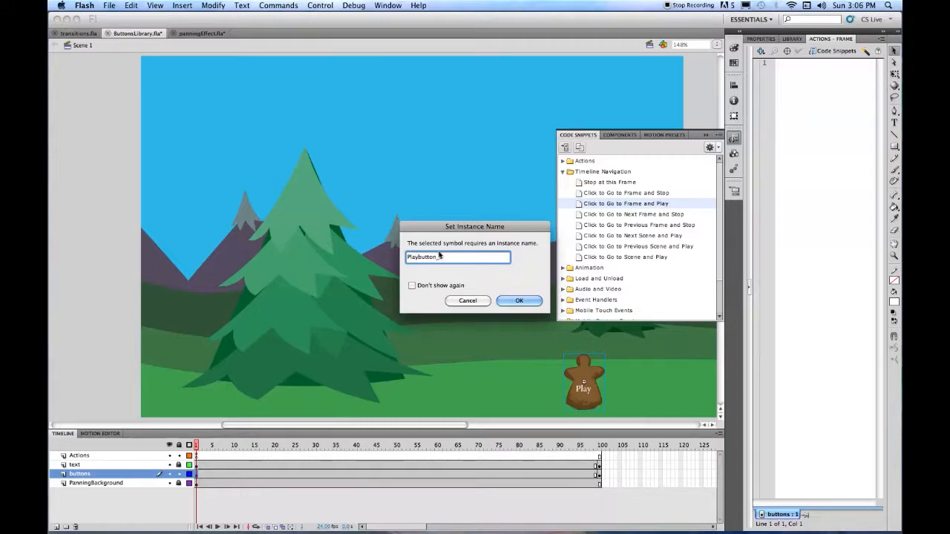
pyautogui.click(443, 257)
pyautogui.press('BackSpace')
pyautogui.press('BackSpace')
pyautogui.click(528, 301)
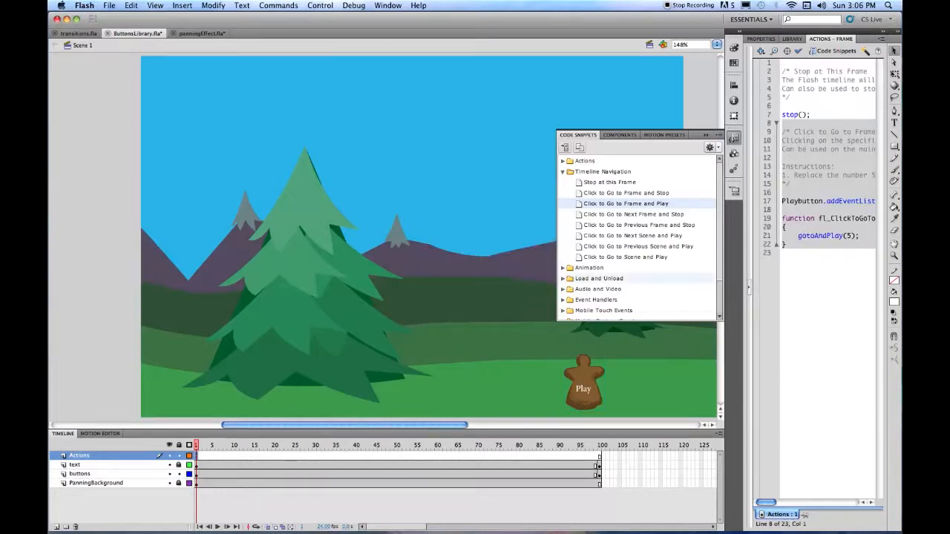
pyautogui.click(854, 236)
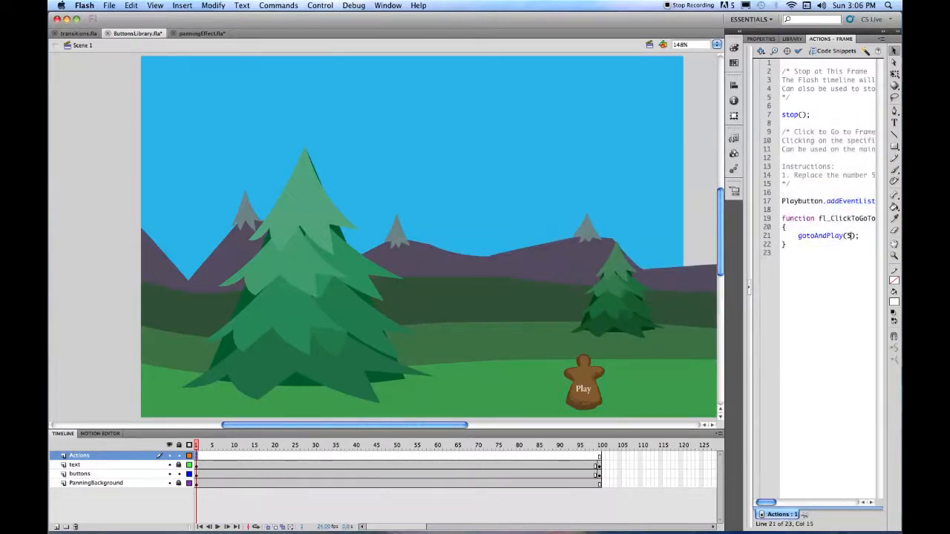
# - Change the listener to gotoAndPlay(2), save ButtonsLibrary.fla, and go to frame 100
pyautogui.write('2')
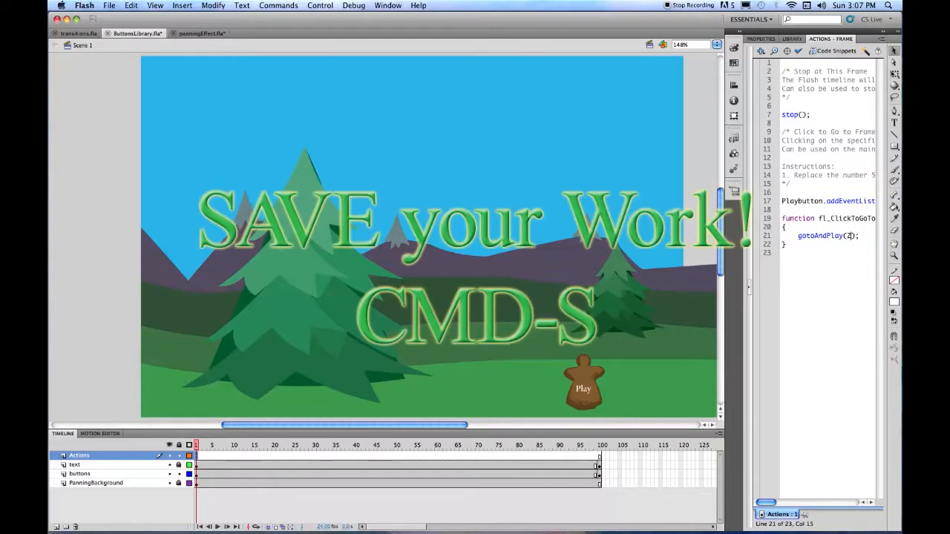
pyautogui.press('super+s')
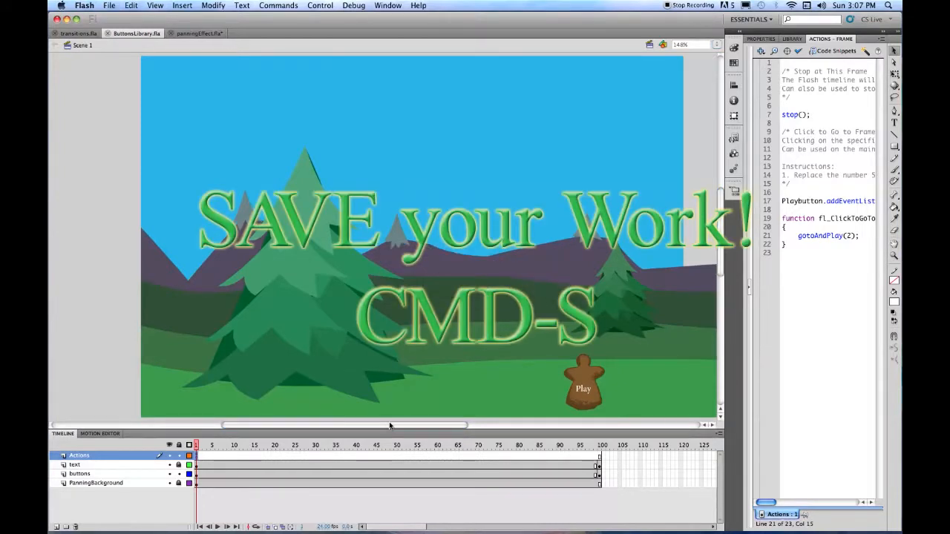
pyautogui.click(599, 455)
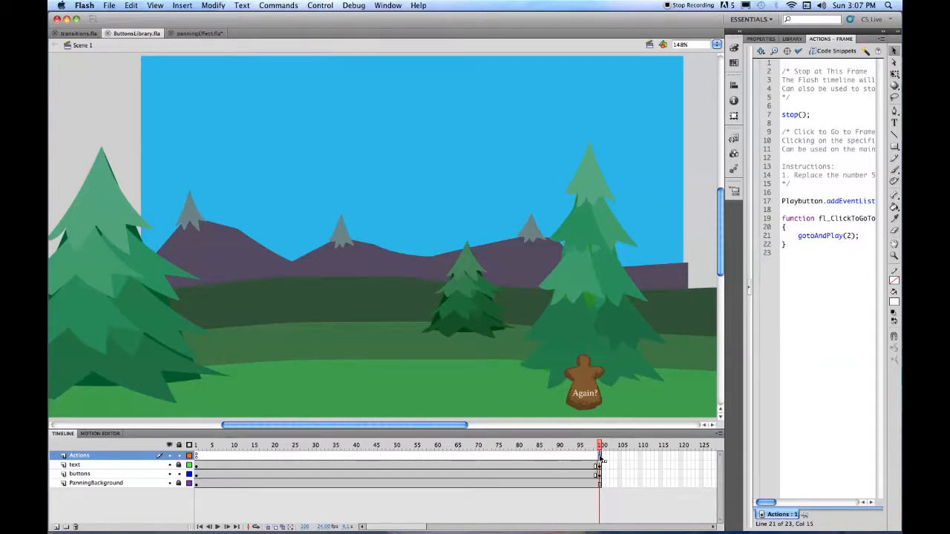
# - Add a blank Actions keyframe at frame 100 holding stop(), then select the Again? button
pyautogui.press('F7')
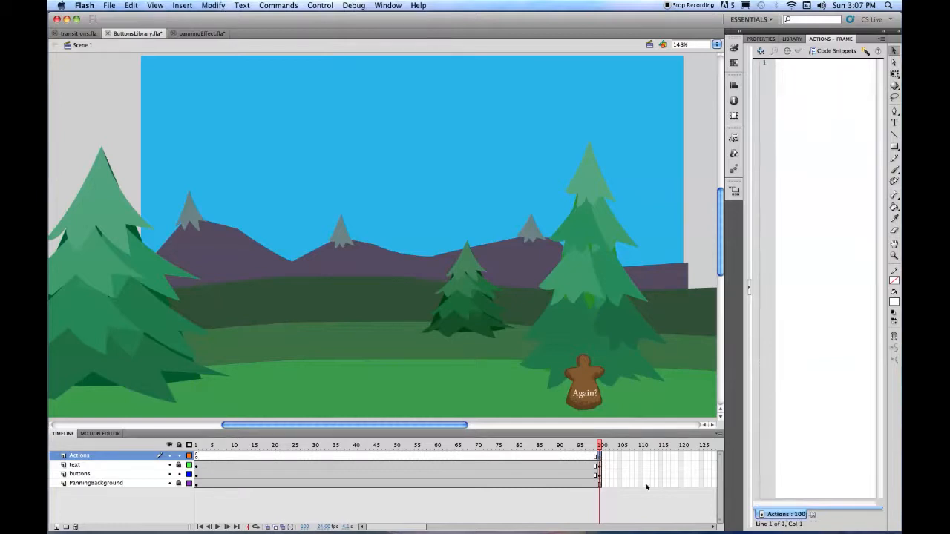
pyautogui.click(734, 138)
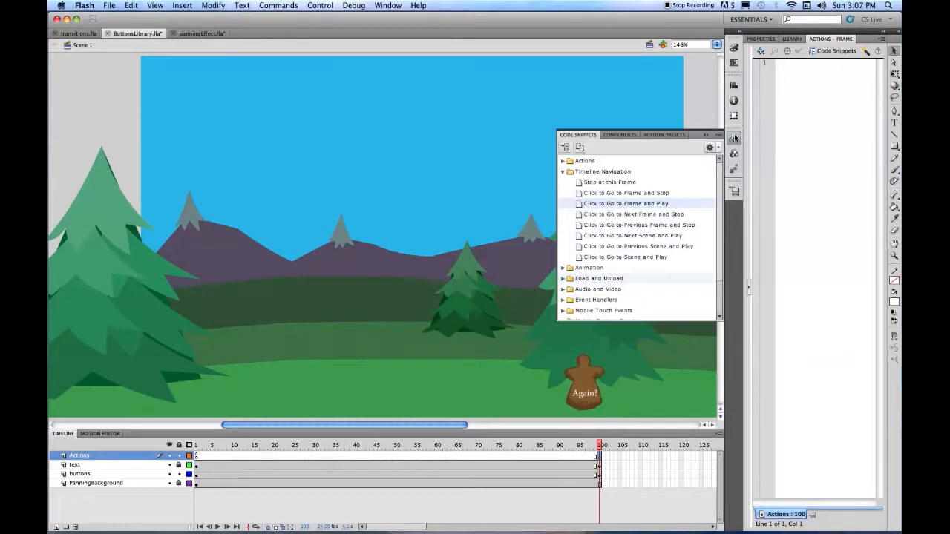
pyautogui.doubleClick(586, 184)
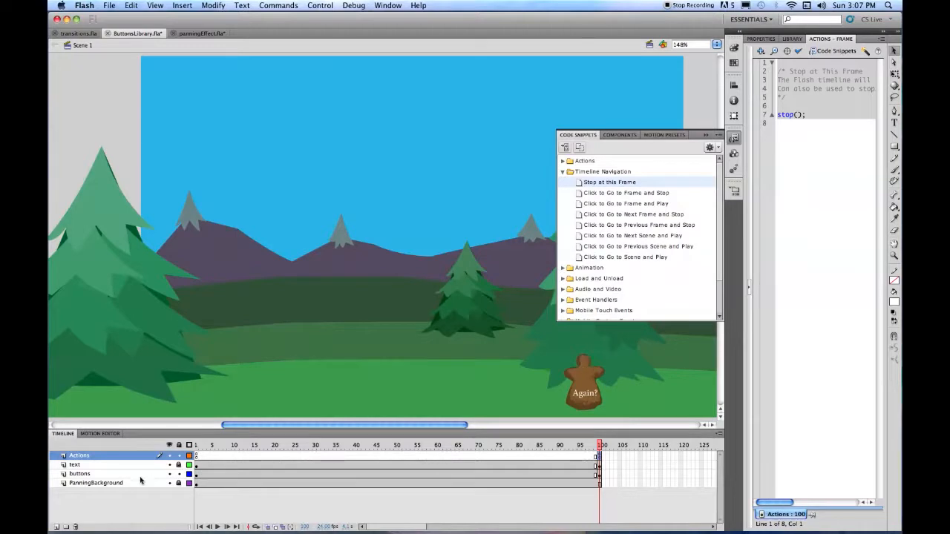
pyautogui.click(598, 475)
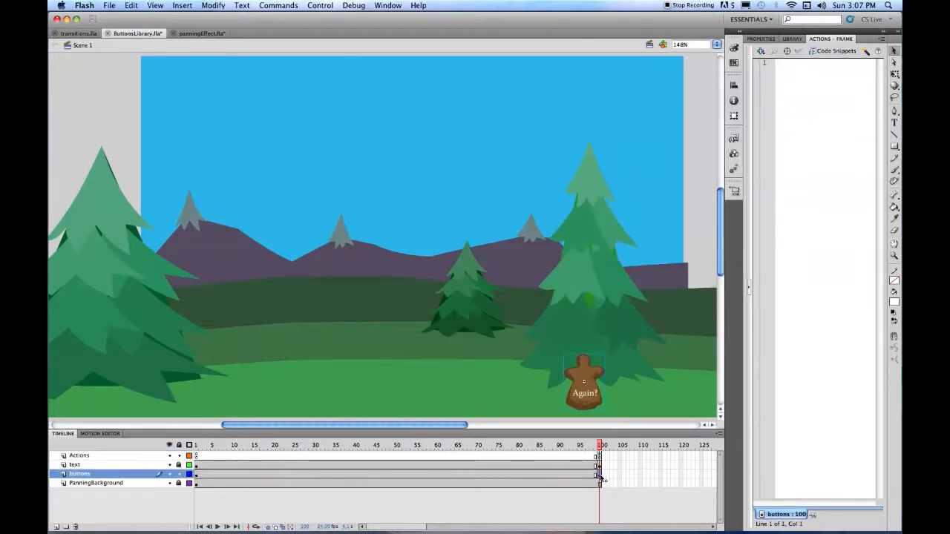
# - Give the Again? button Click to Go to Frame and Play code, name it Replaybutton, and save
pyautogui.click(733, 138)
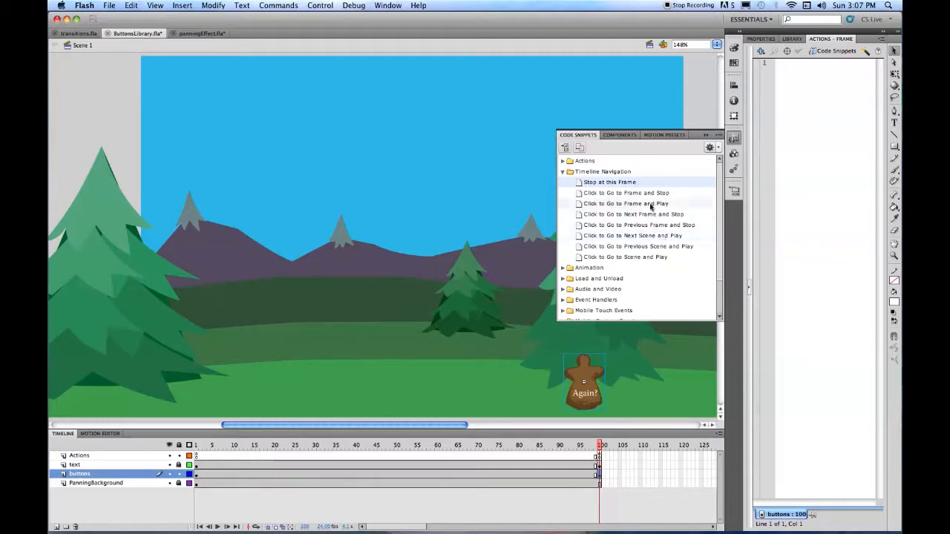
pyautogui.doubleClick(580, 204)
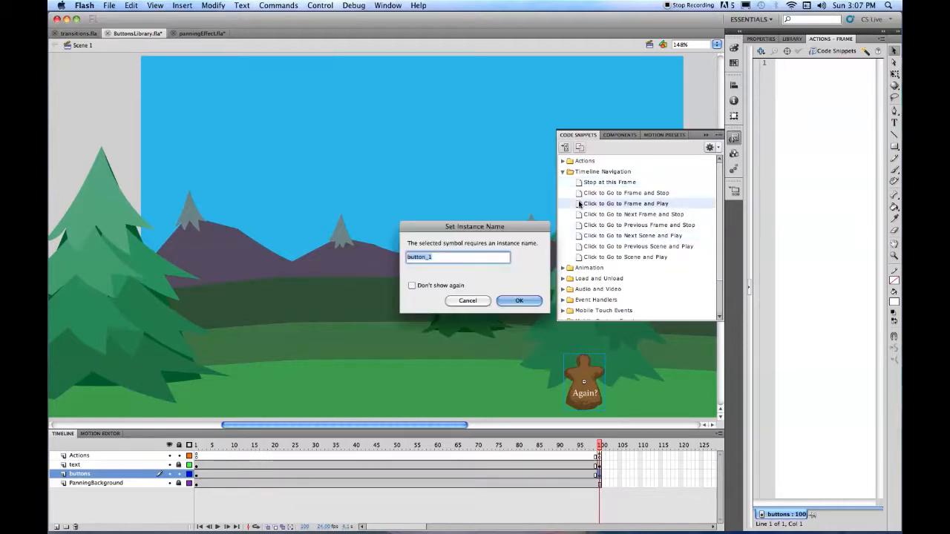
pyautogui.press('Right')
pyautogui.press('BackSpace')
pyautogui.press('BackSpace')
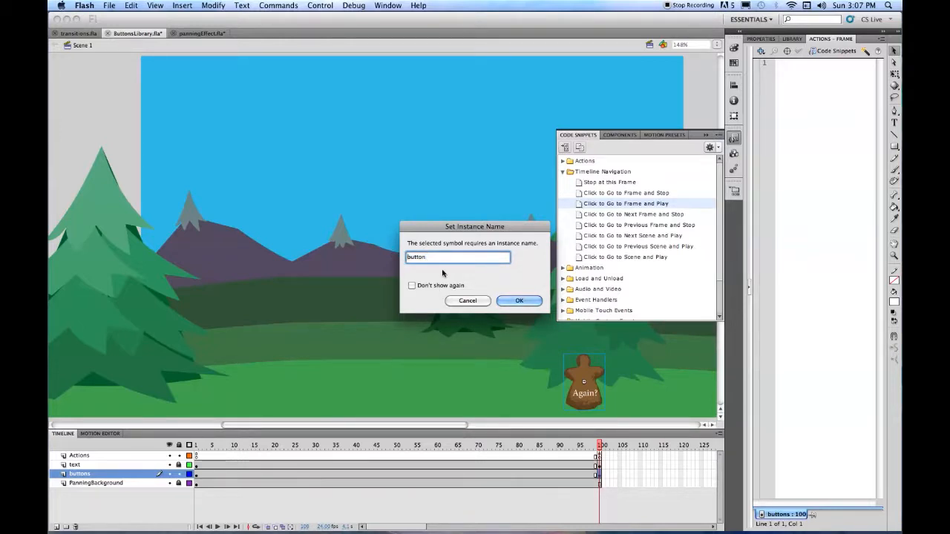
pyautogui.write('Rplay')
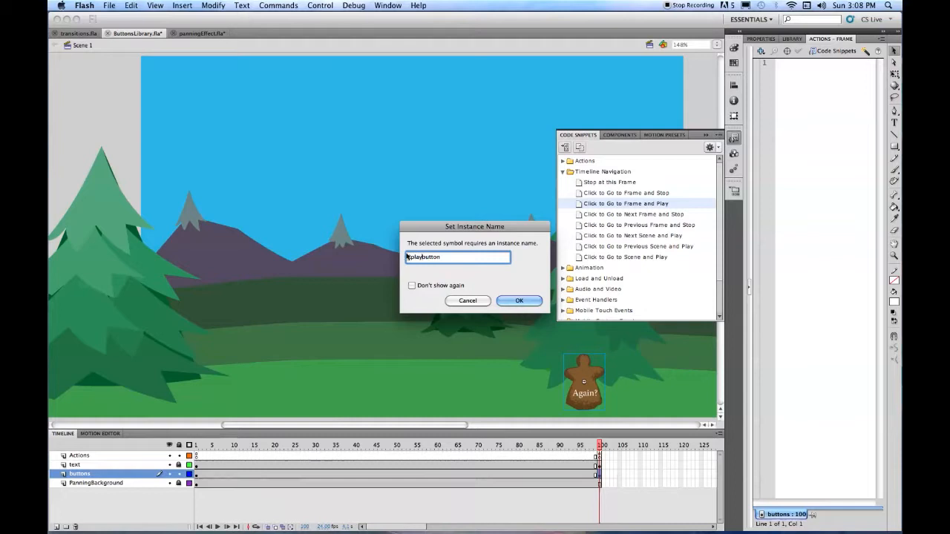
pyautogui.write('e')
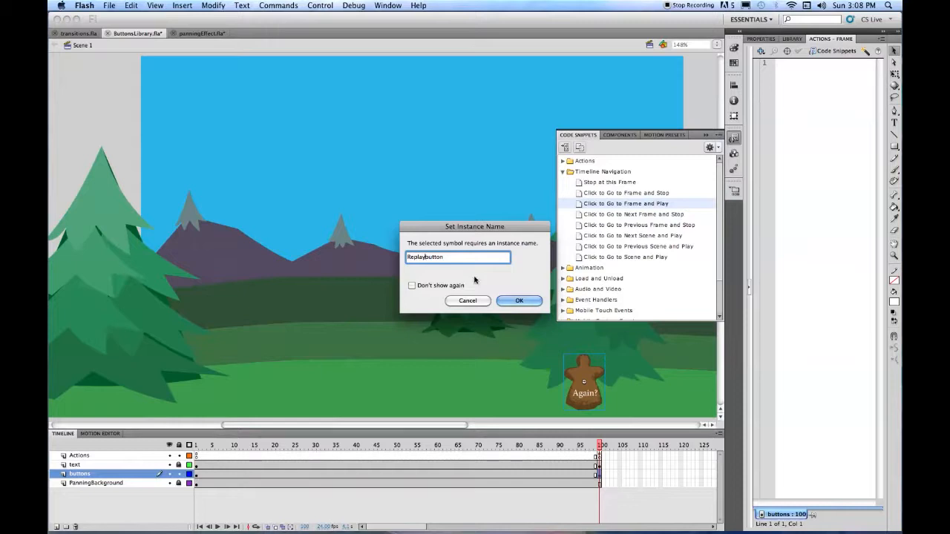
pyautogui.click(519, 300)
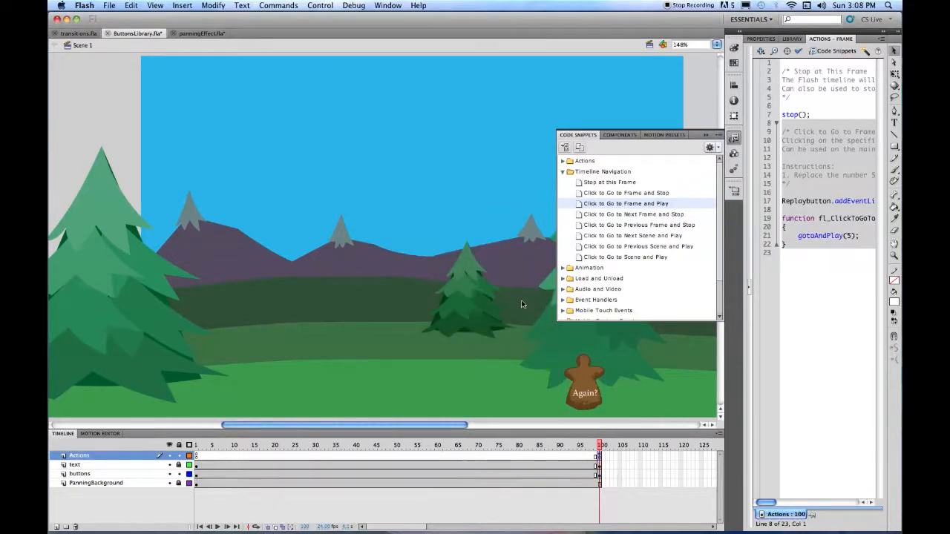
pyautogui.press('super+s')
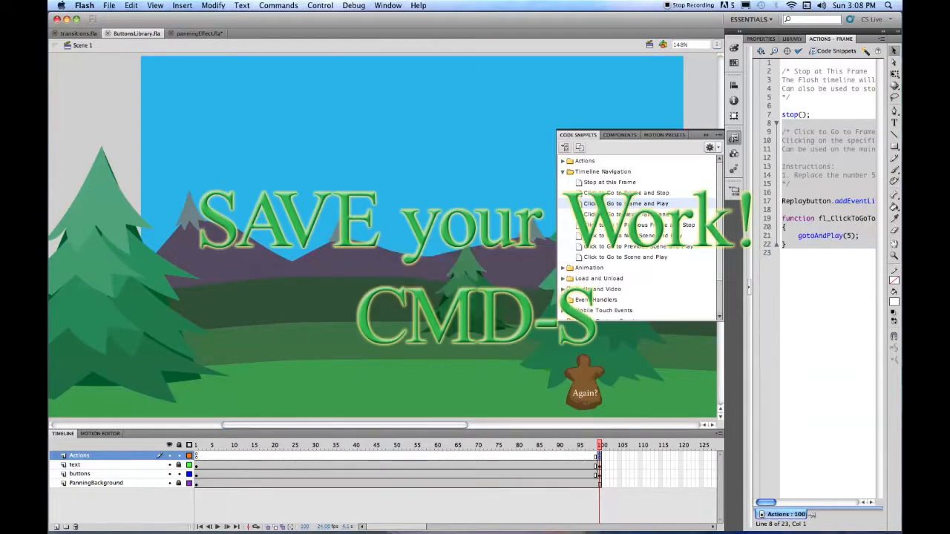
# - Test the movie from frame 1, click Again? to replay the panning, then close the preview
pyautogui.click(709, 136)
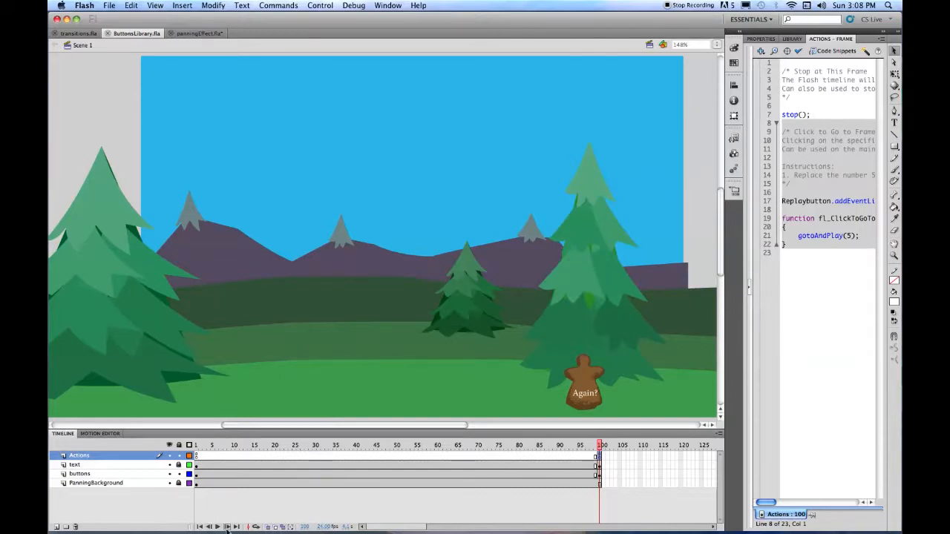
pyautogui.click(199, 527)
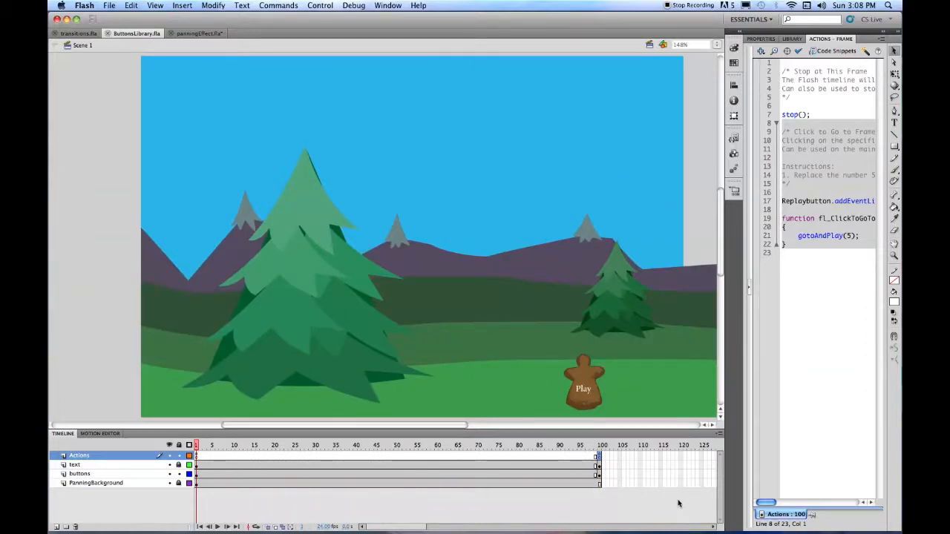
pyautogui.press('cmd+Return')
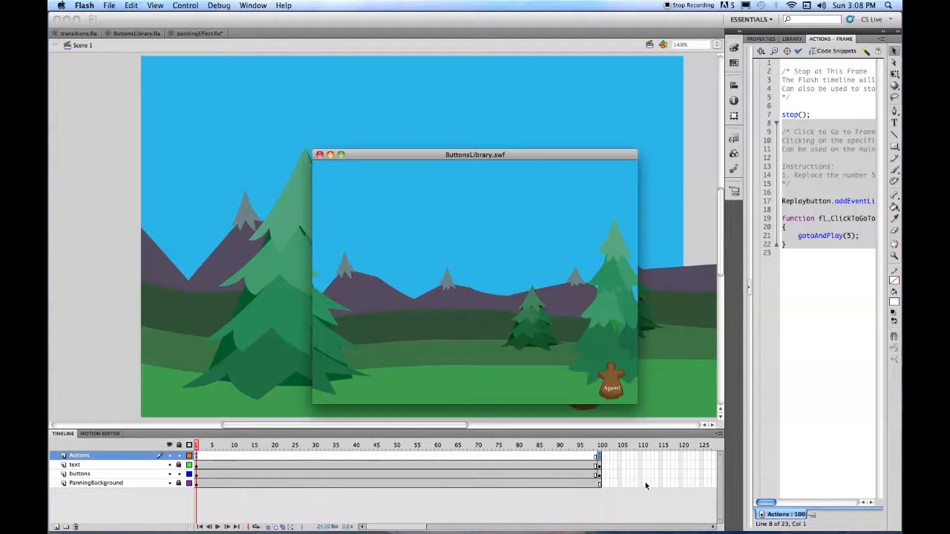
pyautogui.click(609, 378)
pyautogui.click(319, 155)
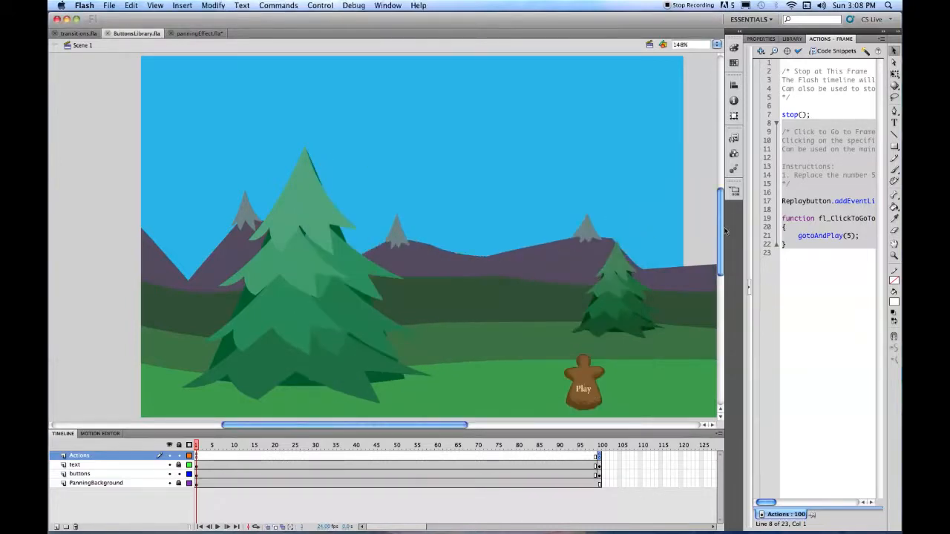
# - Change the replay code from gotoAndPlay(5) to gotoAndPlay(1) and save
pyautogui.click(850, 236)
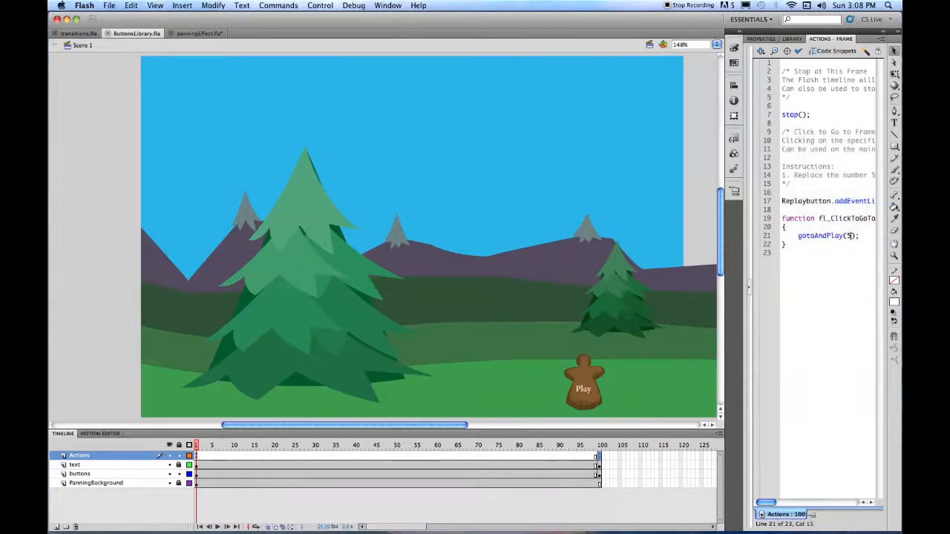
pyautogui.press('BackSpace')
pyautogui.press('super+s')
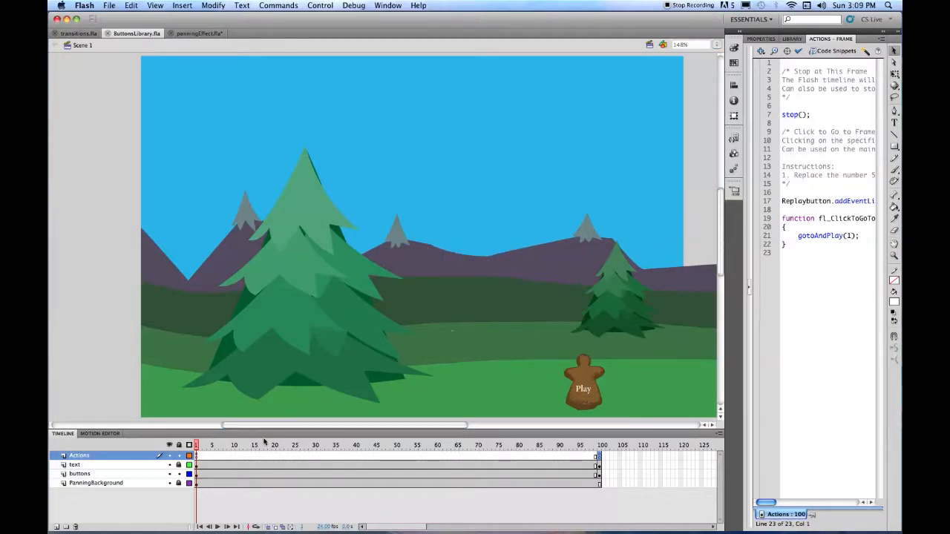
# - Insert blank keyframes at frame 2 on the buttons and text layers, so Play appears only on frame 1
pyautogui.click(199, 473)
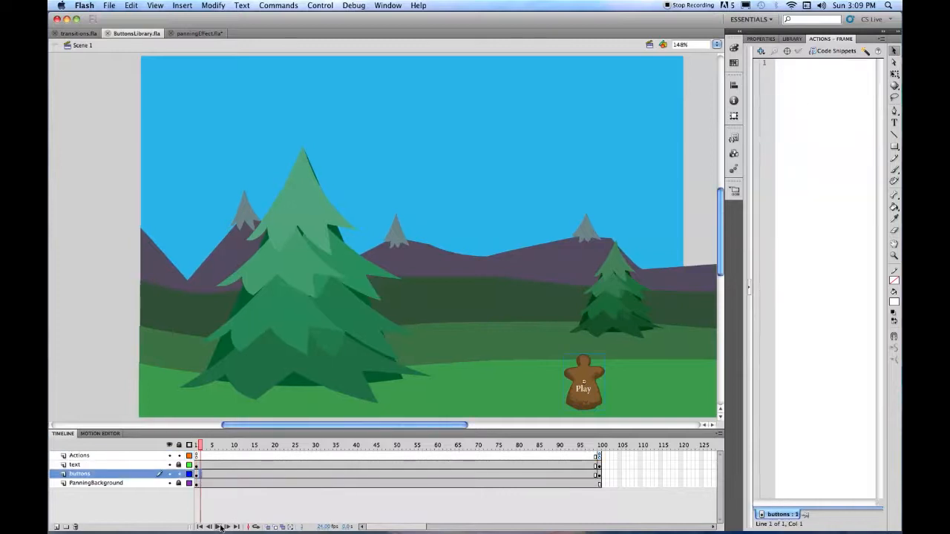
pyautogui.press('F7')
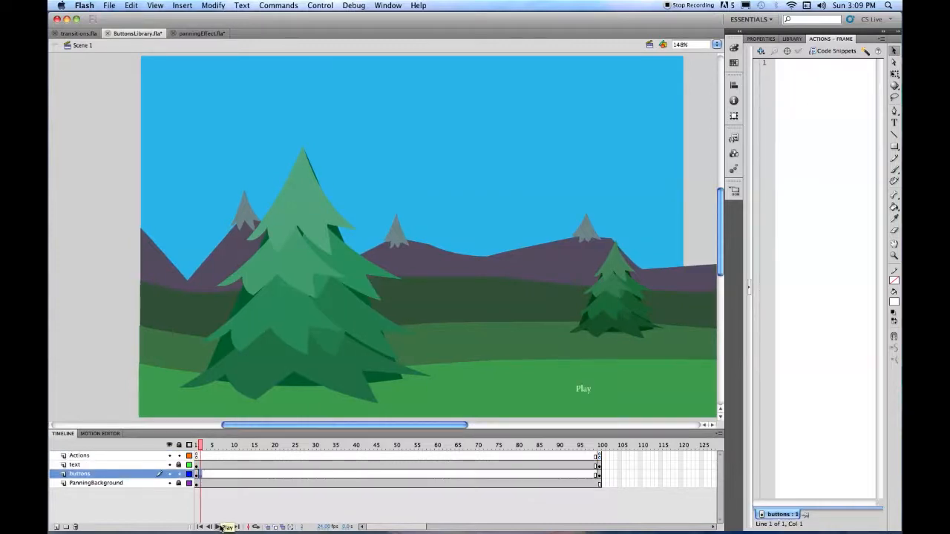
pyautogui.click(178, 465)
pyautogui.click(199, 465)
pyautogui.moveTo(249, 532)
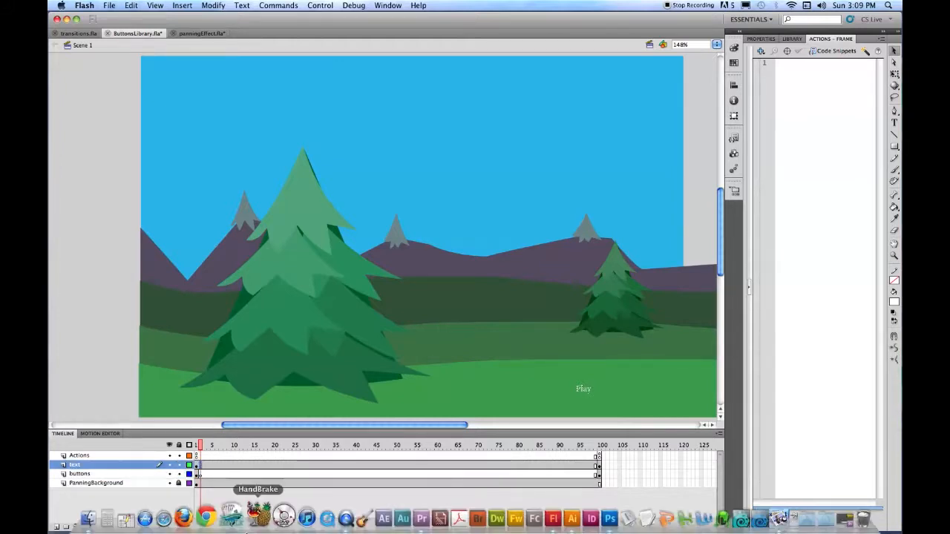
pyautogui.press('BackSpace')
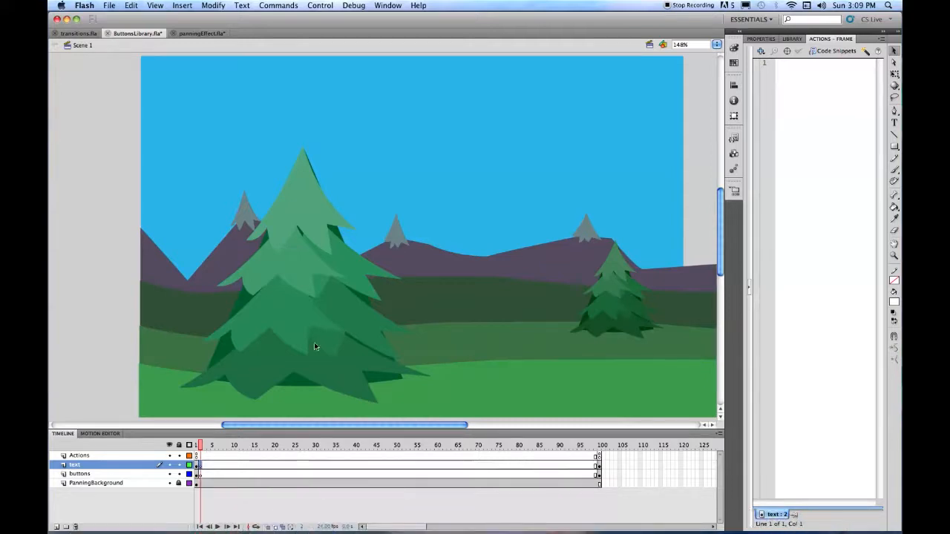
# - Save the document and test the movie again from frame 1
pyautogui.press('super+s')
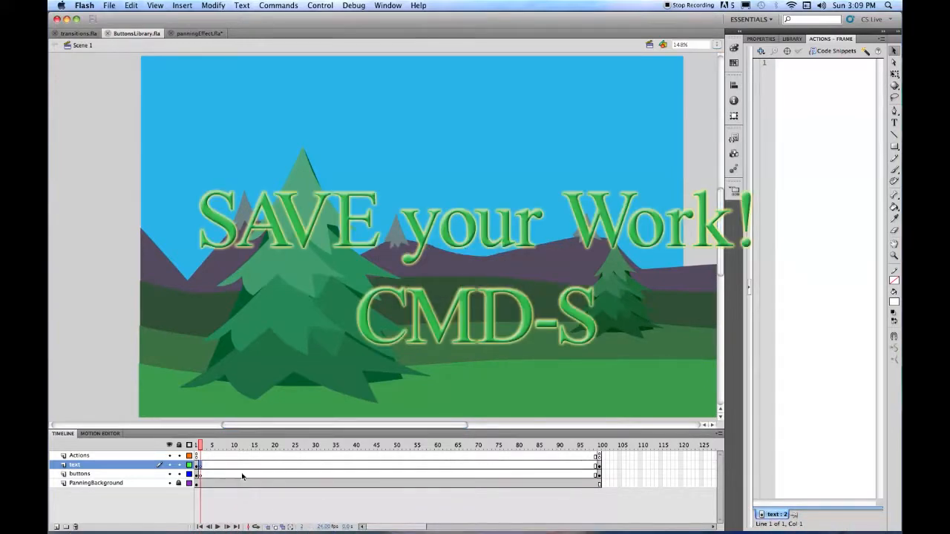
pyautogui.click(200, 527)
pyautogui.press('super+Return')
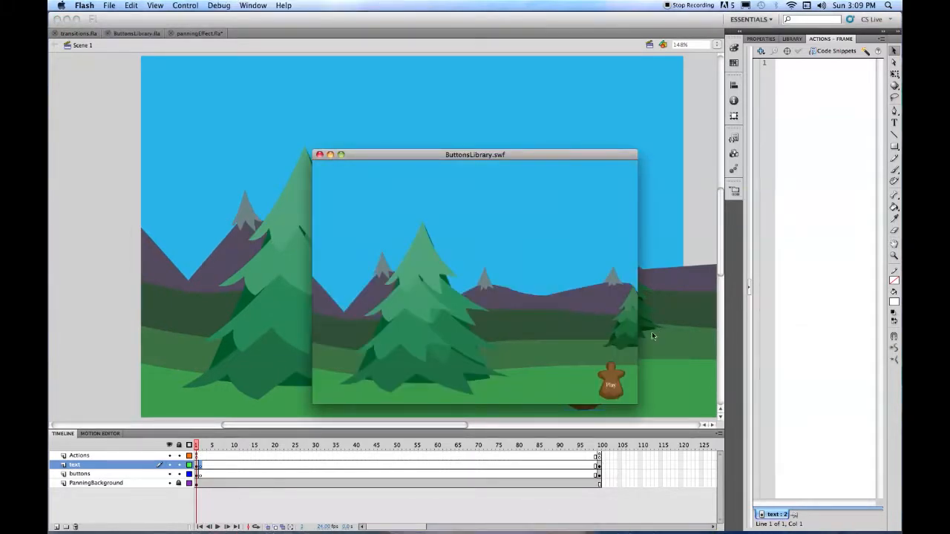
# - In the SWF test, start the pan with Play, replay it with Again?, then close the preview
pyautogui.click(611, 380)
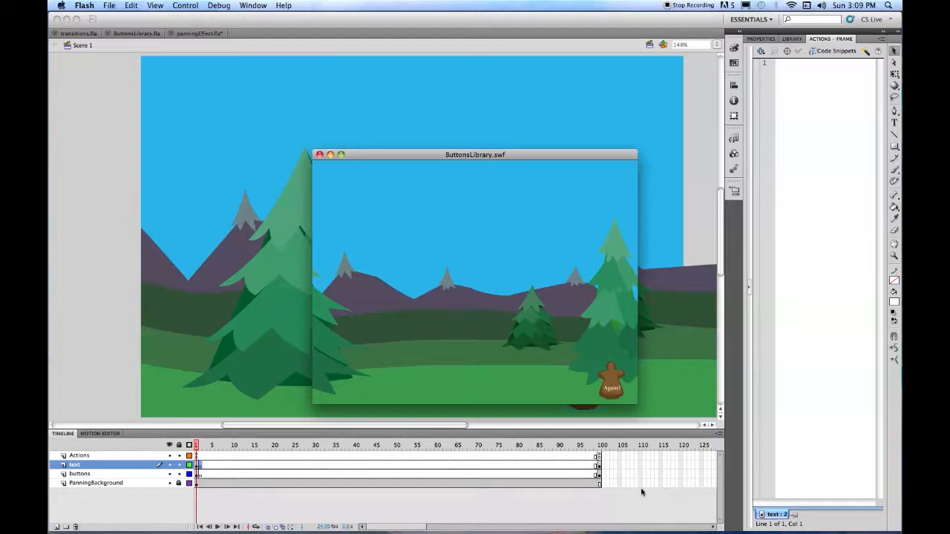
pyautogui.click(610, 384)
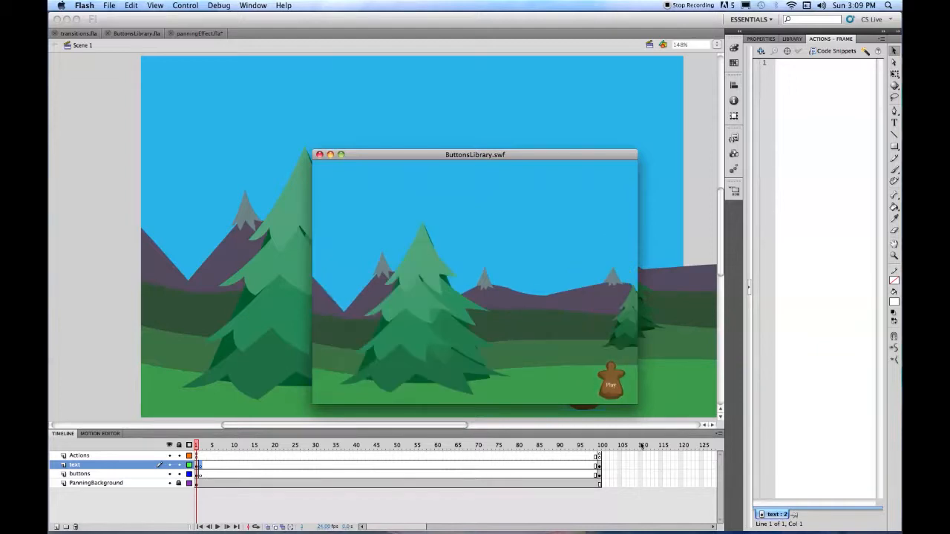
pyautogui.click(319, 155)
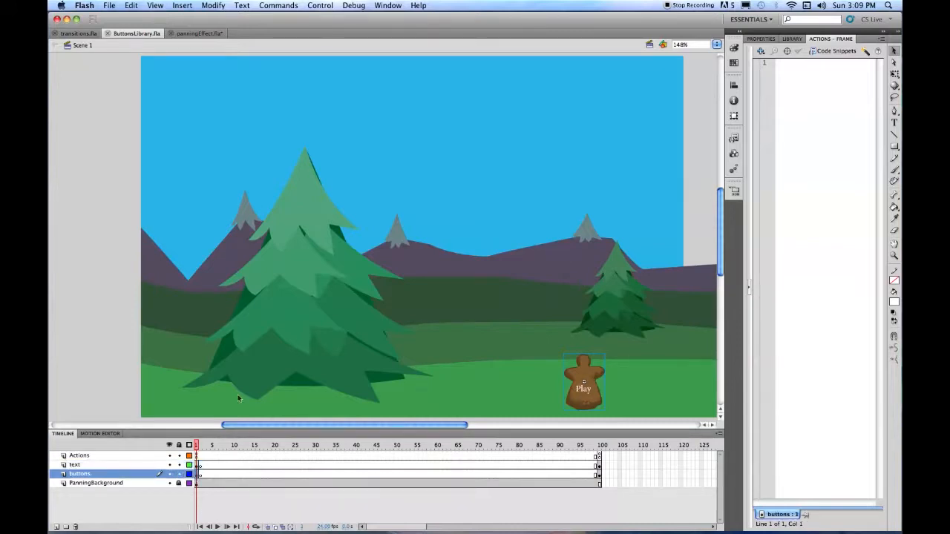
# - Inspect the Gingergirl symbol, return to Scene 1, view the Playbutton instance properties, and select the text layer
pyautogui.doubleClick(588, 375)
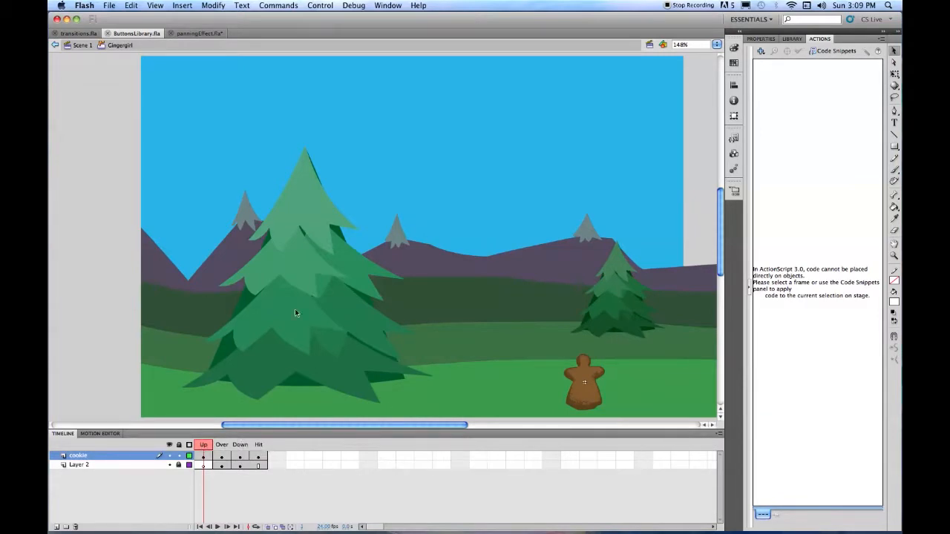
pyautogui.click(67, 46)
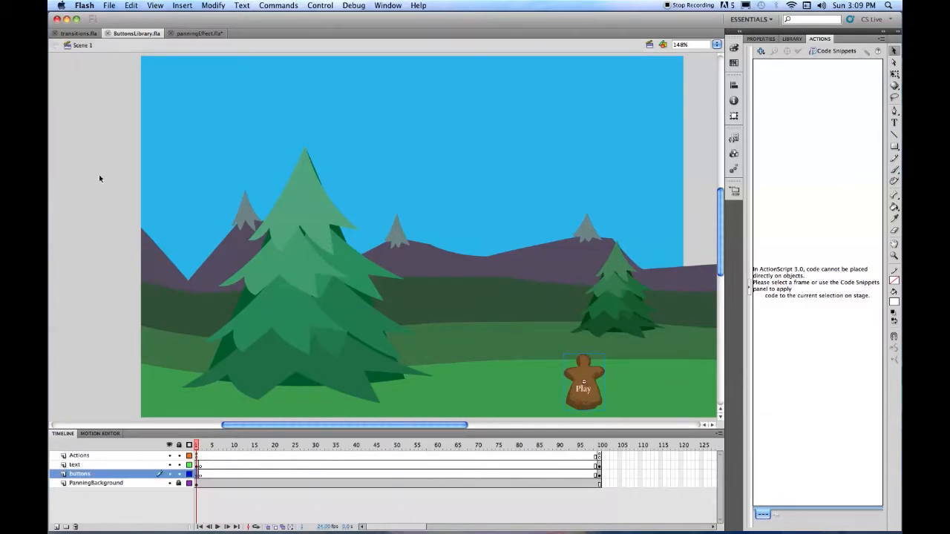
pyautogui.click(767, 39)
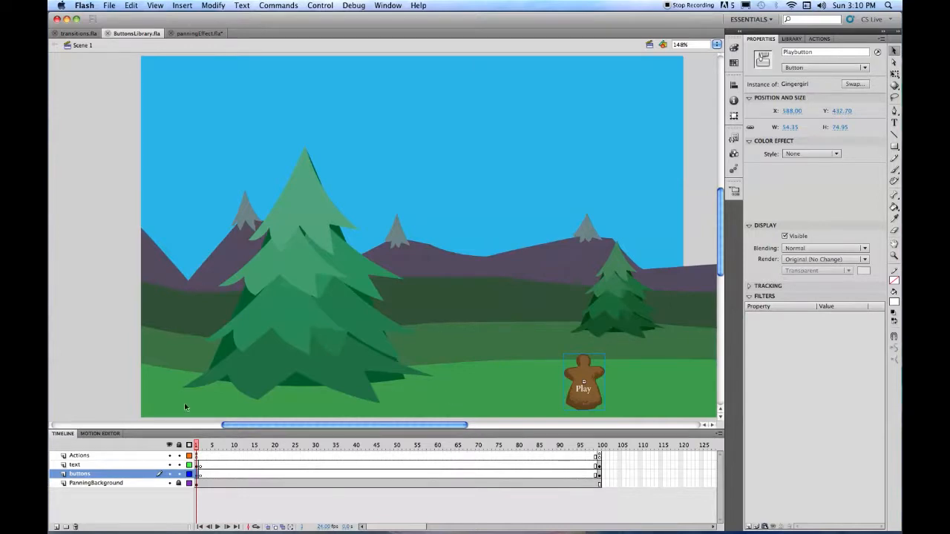
pyautogui.click(153, 464)
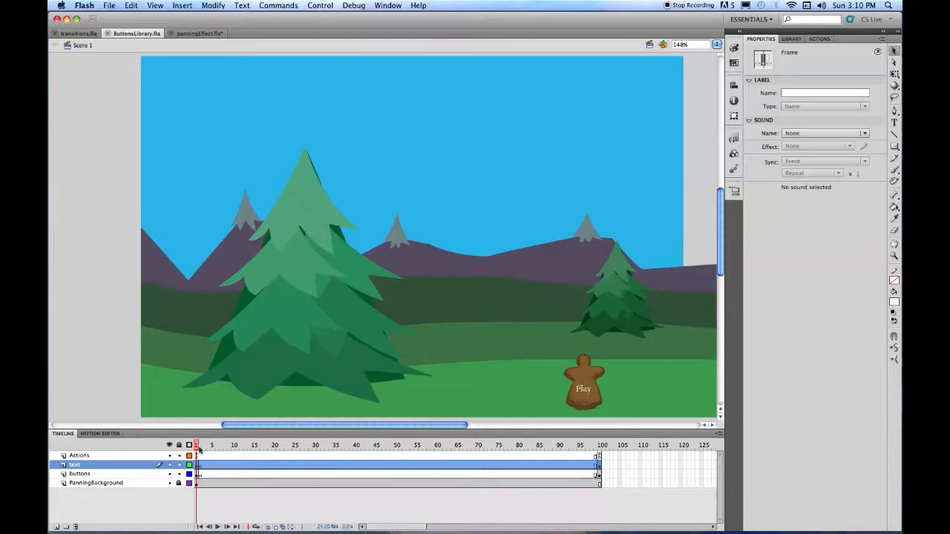
# - Scrub the pan on the timeline, then save all open documents with File > Save All
pyautogui.moveTo(197, 446); pyautogui.dragTo(171, 466)
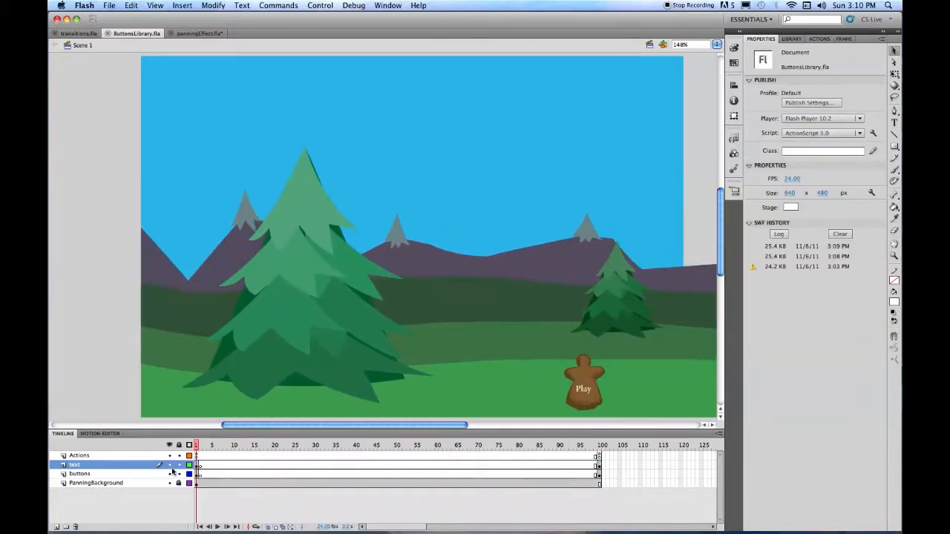
pyautogui.click(109, 5)
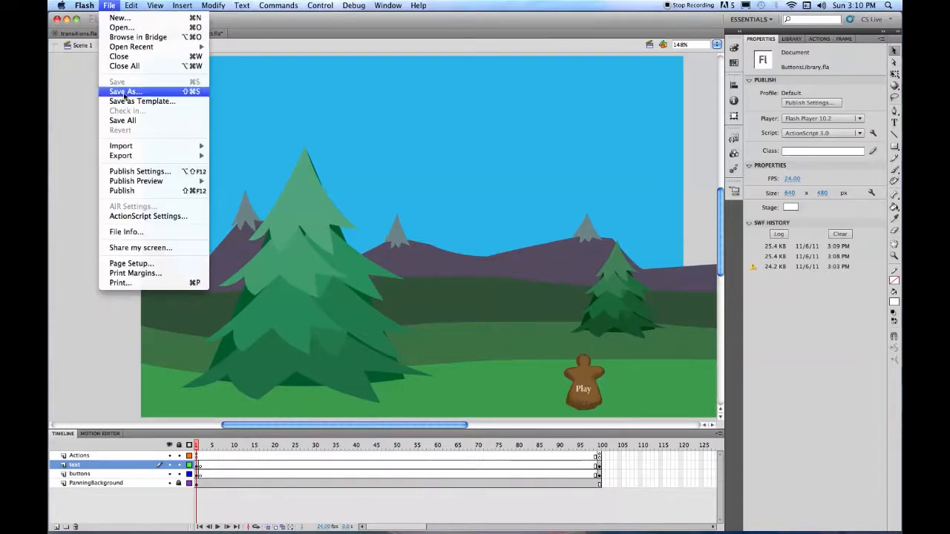
pyautogui.click(123, 120)
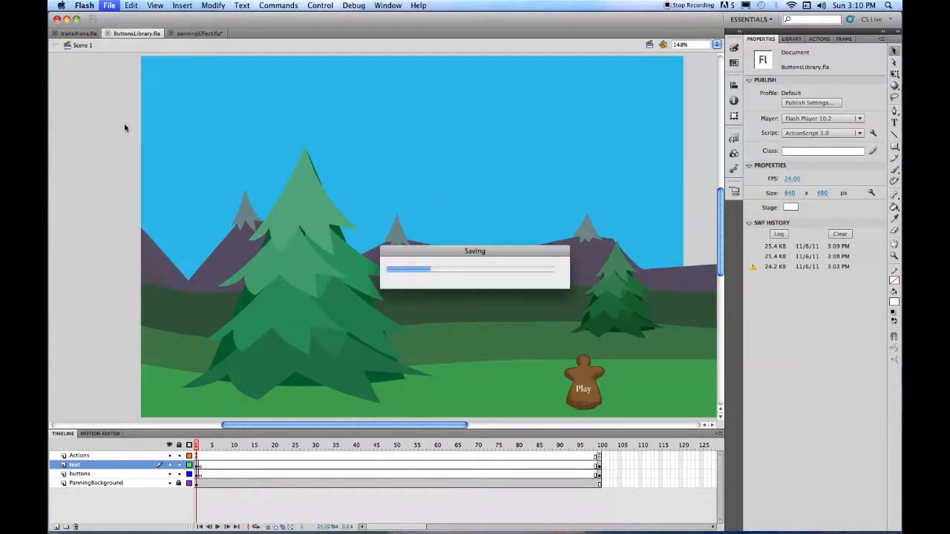
pyautogui.click(86, 5)
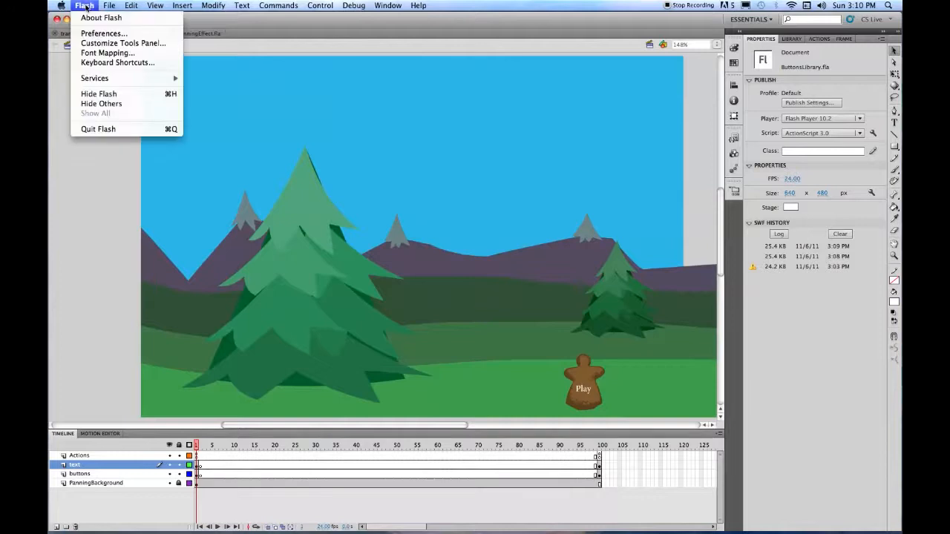
pyautogui.click(100, 129)
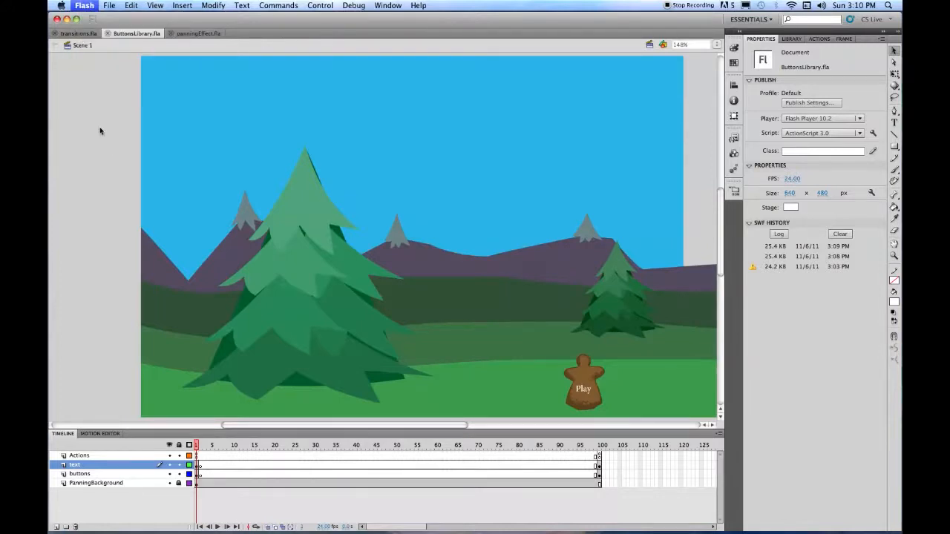